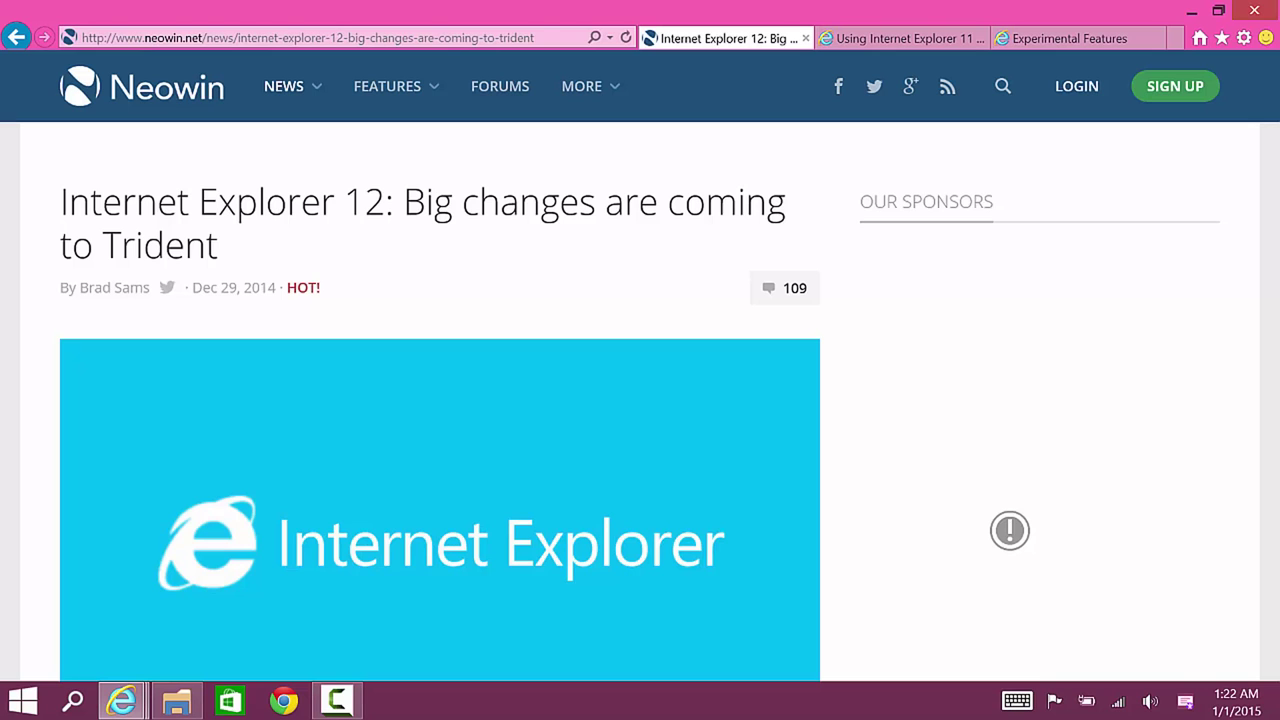
Read through the Neowin article on Internet Explorer 12, covering the Trident engine fork and the Spartan rumors.
scroll(640, 400, "down", 2)
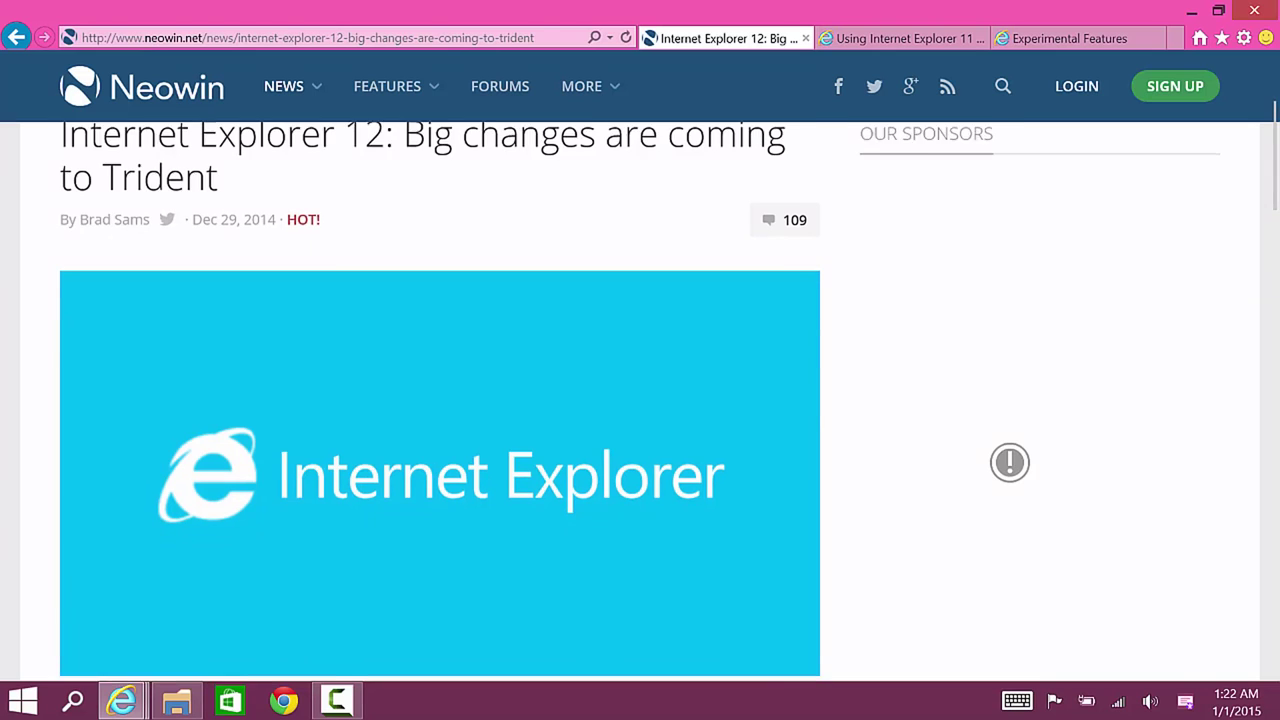
scroll(640, 400, "up", 1)
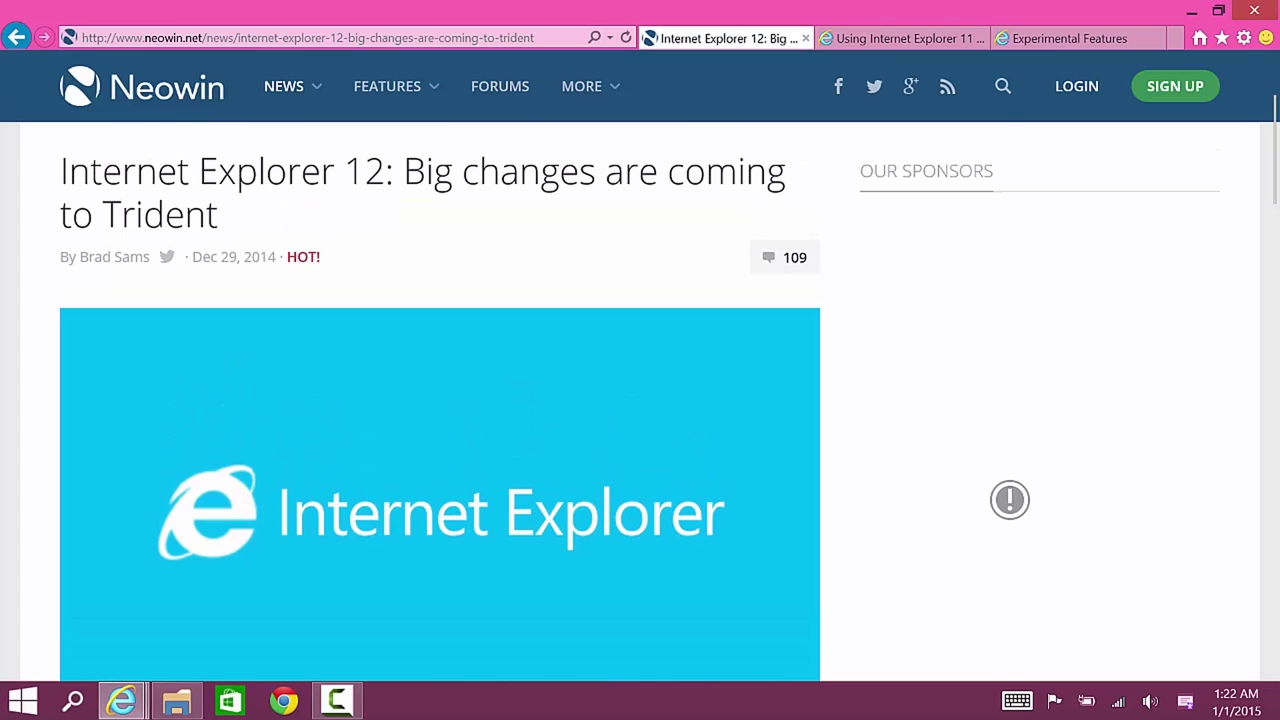
left_click(422, 177)
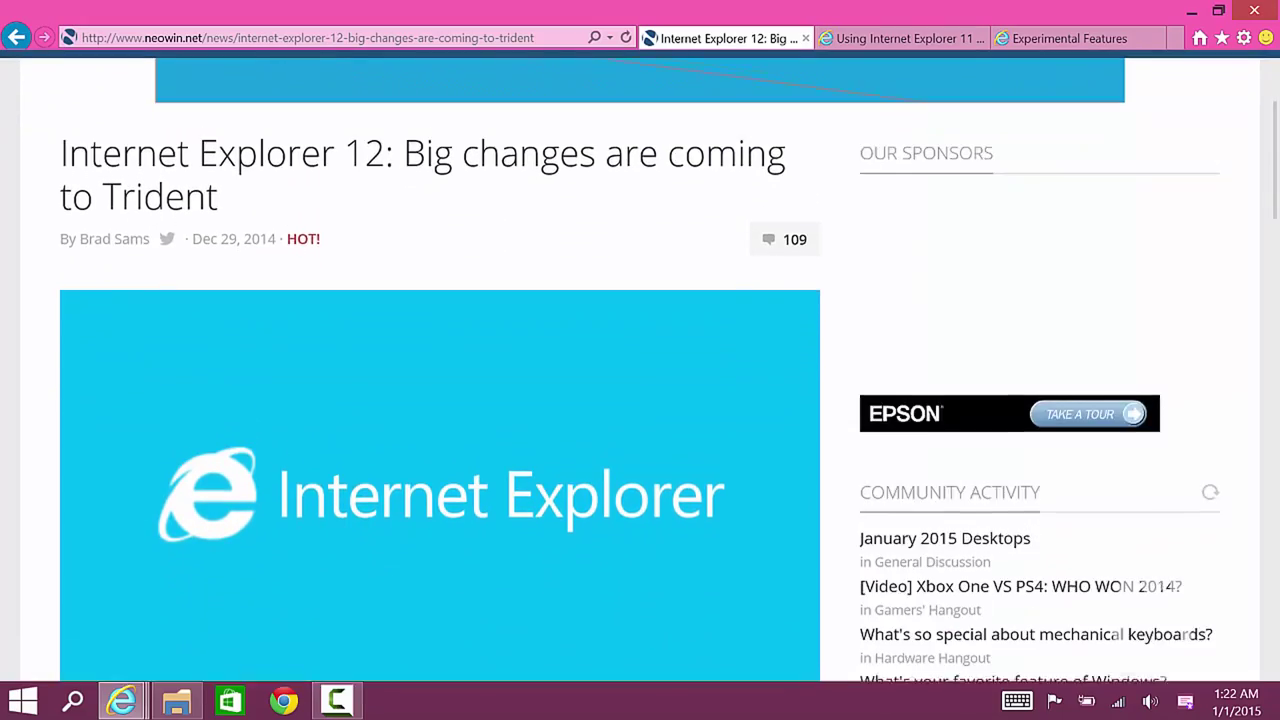
scroll(1137, 580, "down", 5)
scroll(640, 370, "down", 6)
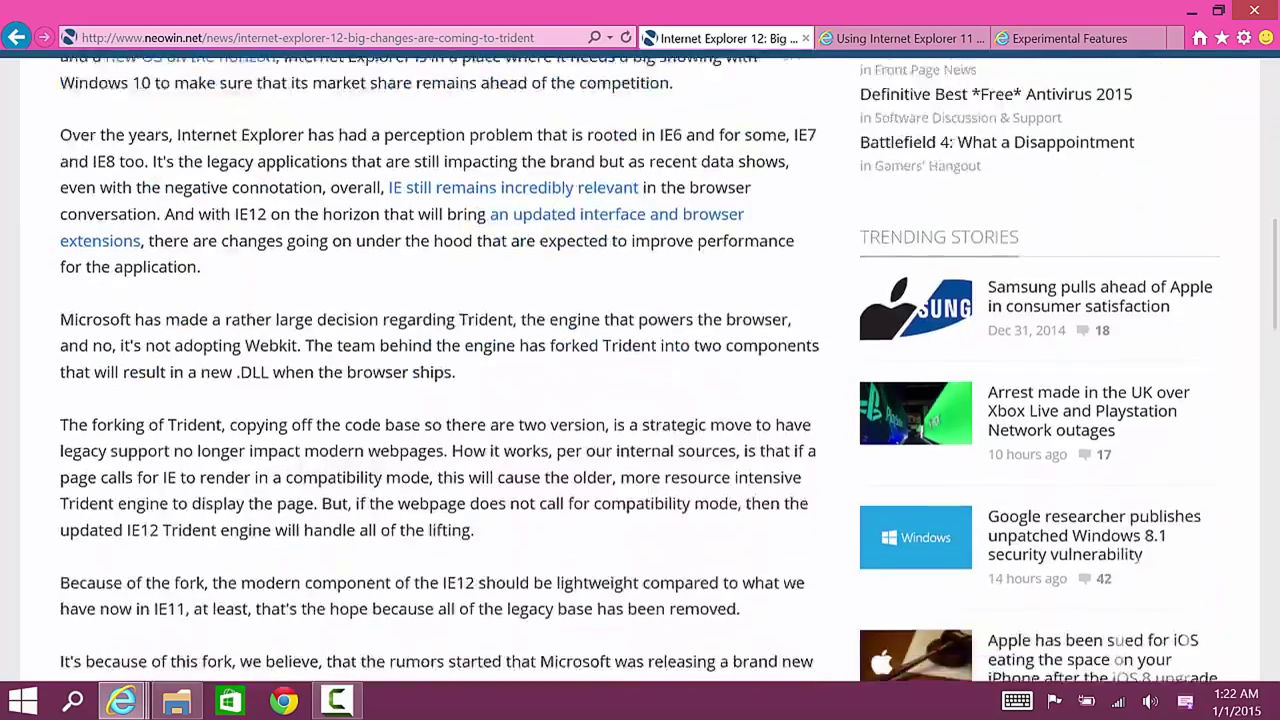
scroll(640, 370, "up", 10)
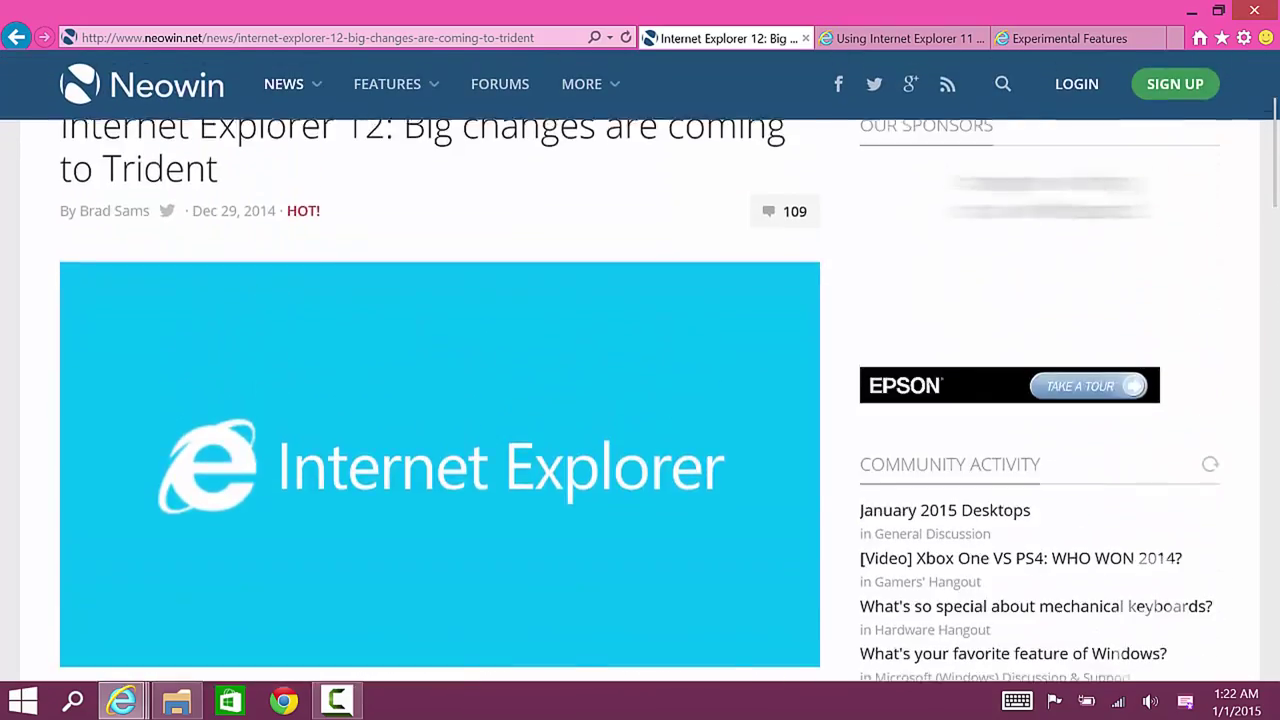
scroll(640, 400, "down", 8)
scroll(640, 400, "up", 2)
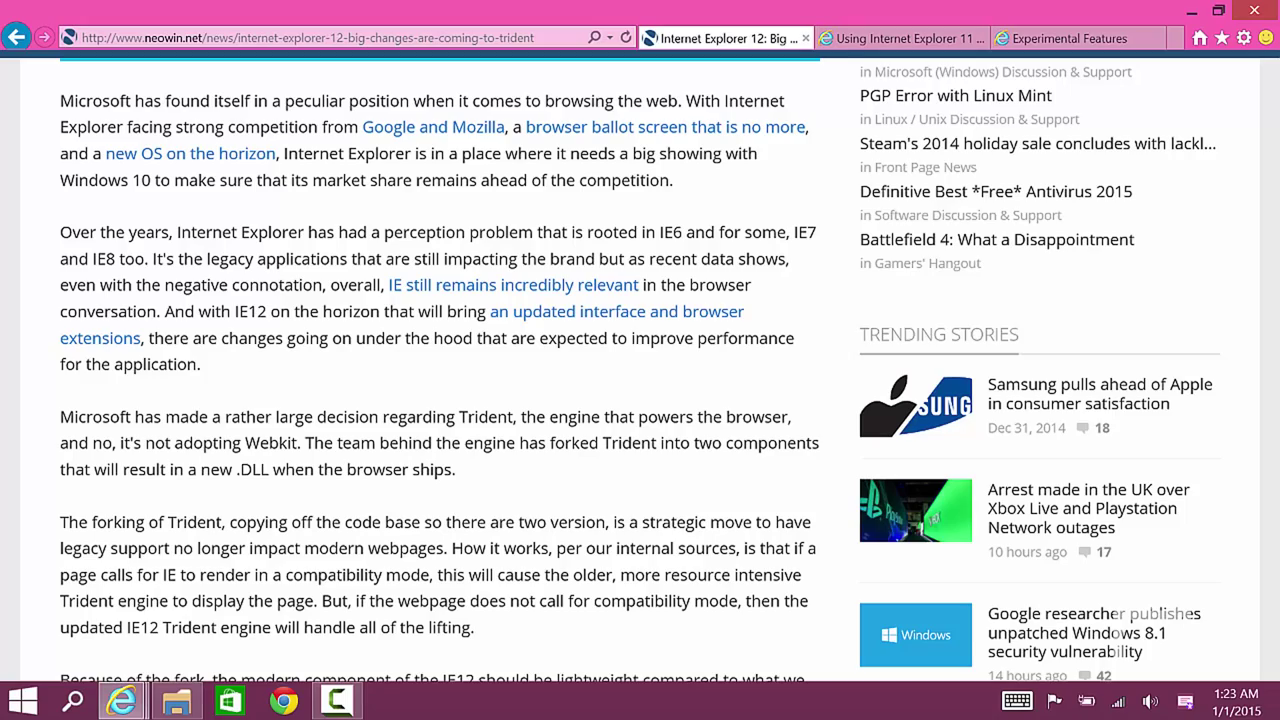
scroll(640, 370, "down", 4)
scroll(640, 370, "up", 1)
scroll(640, 370, "down", 2)
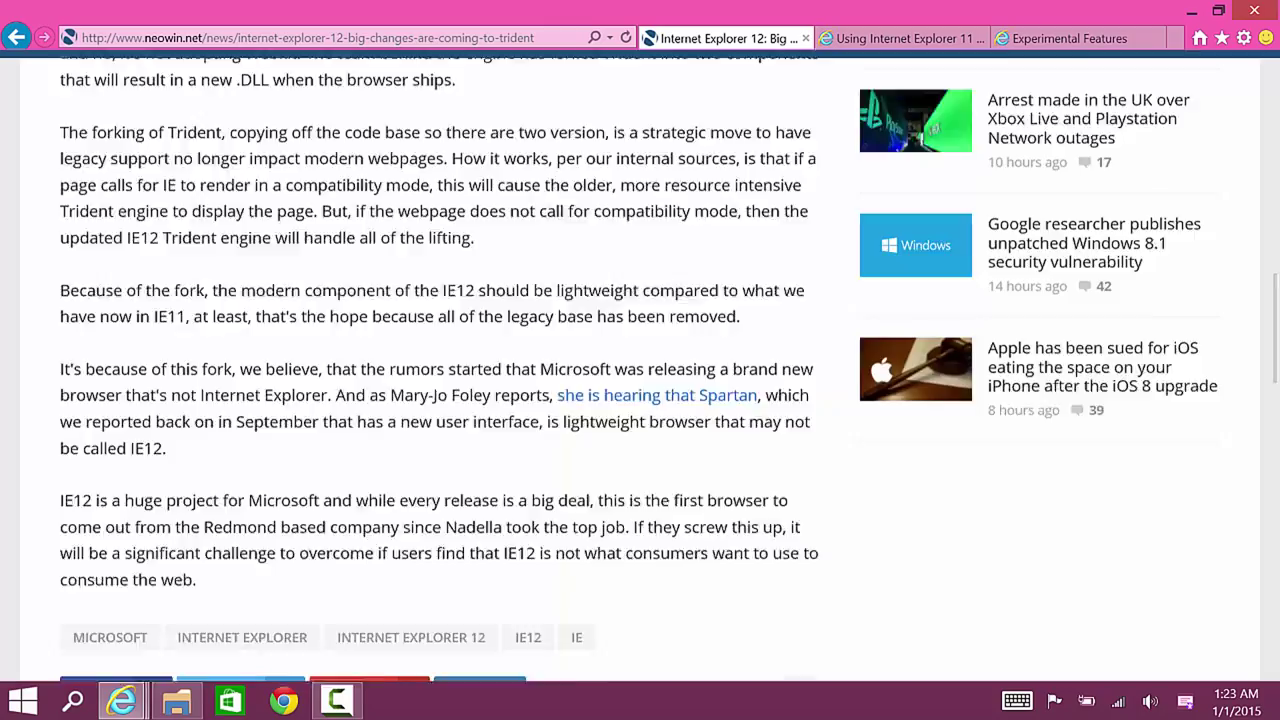
scroll(640, 370, "down", 2)
scroll(640, 370, "up", 12)
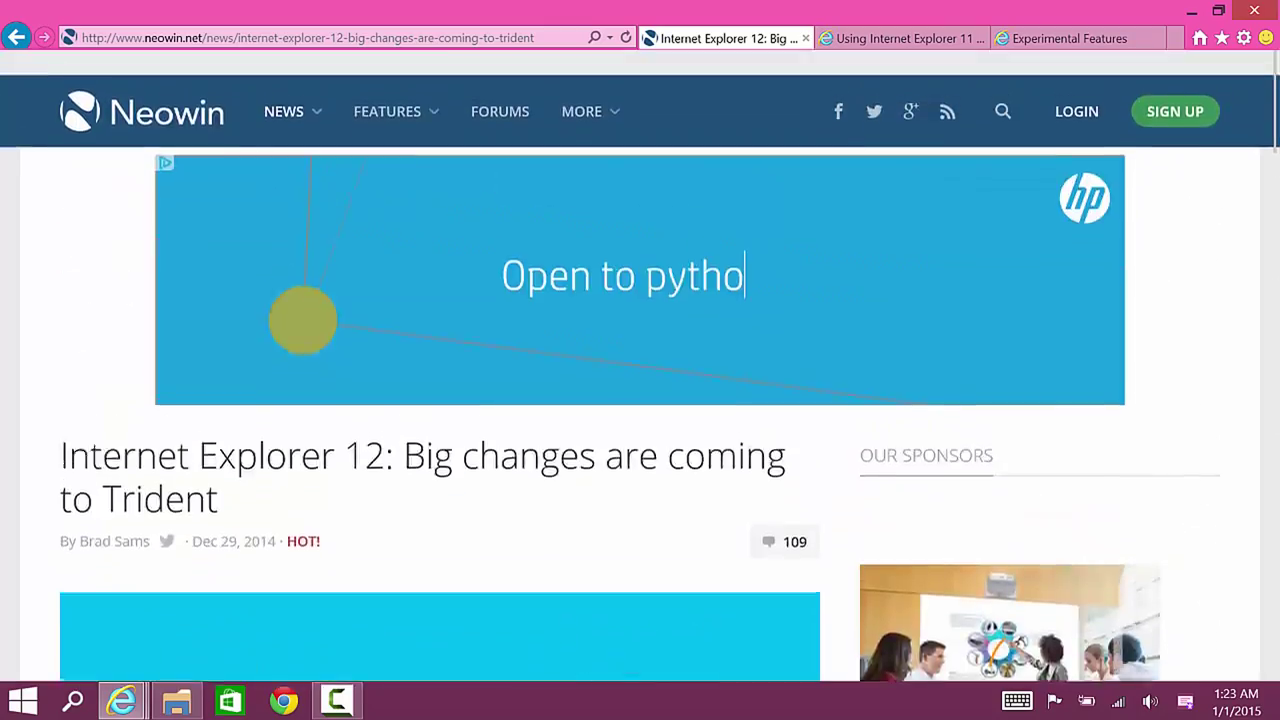
scroll(640, 370, "down", 10)
scroll(640, 370, "up", 8)
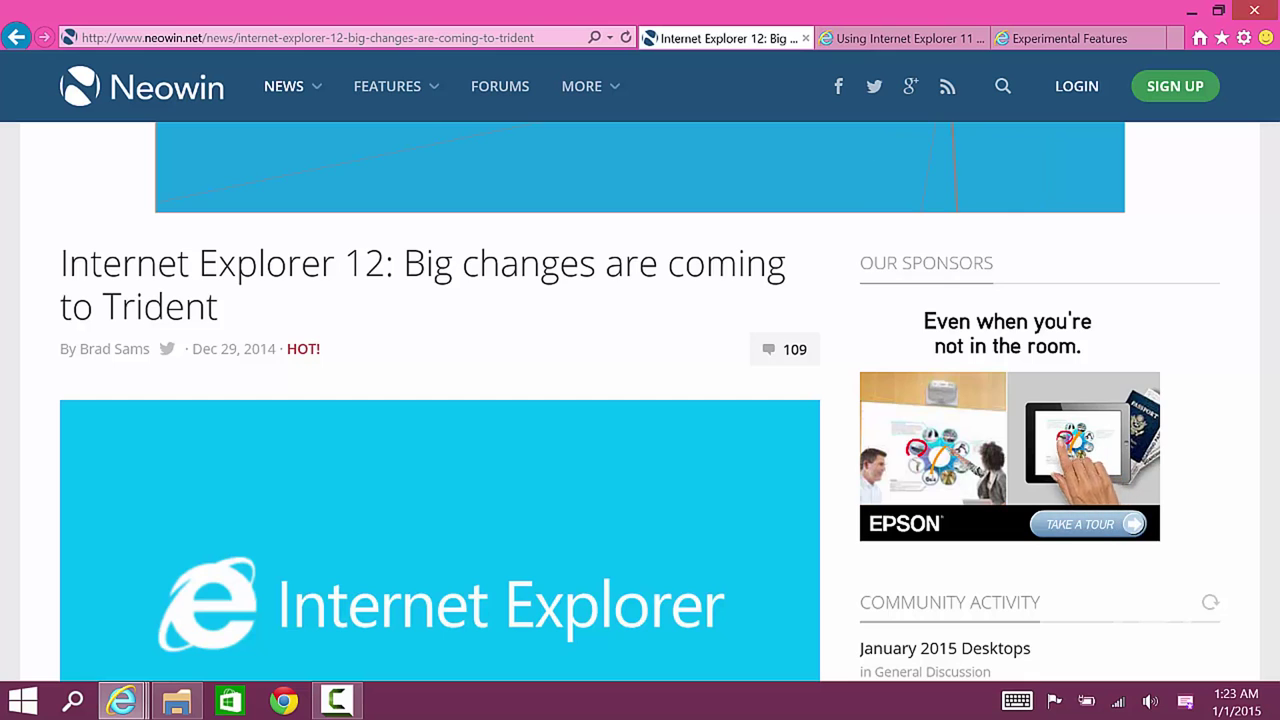
scroll(640, 400, "down", 3)
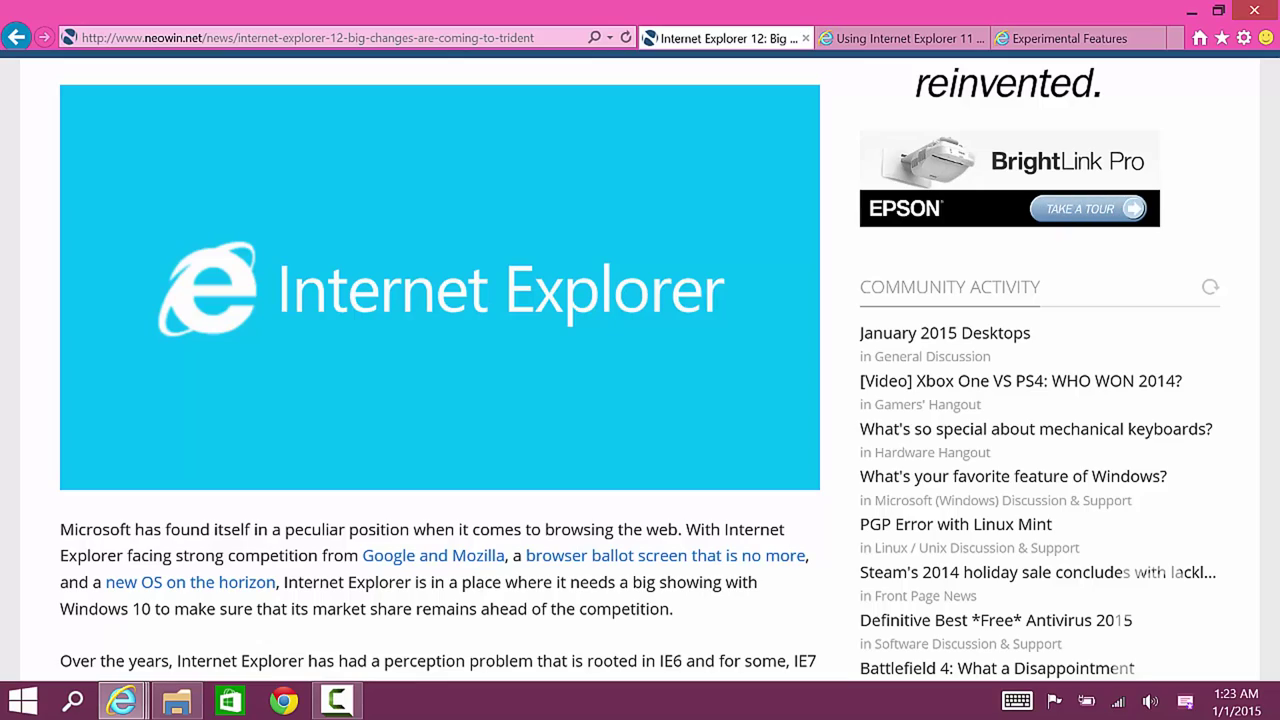
scroll(869, 618, "up", 3)
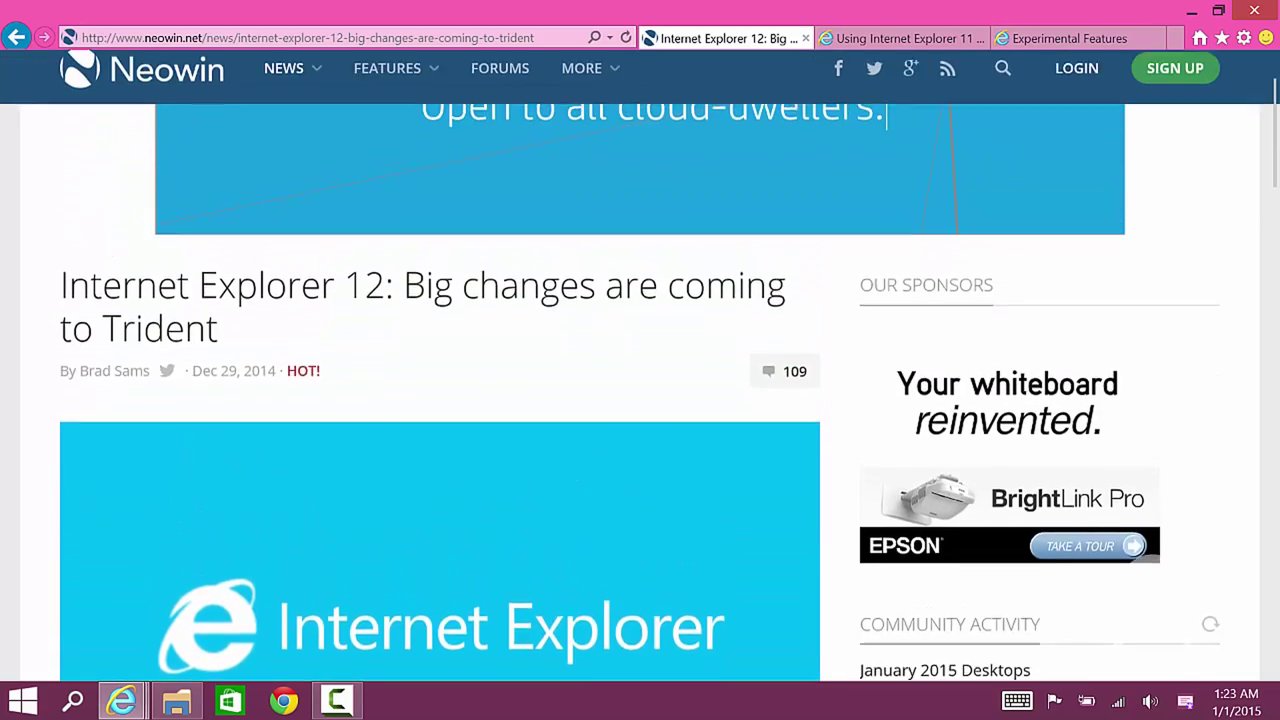
scroll(869, 618, "down", 8)
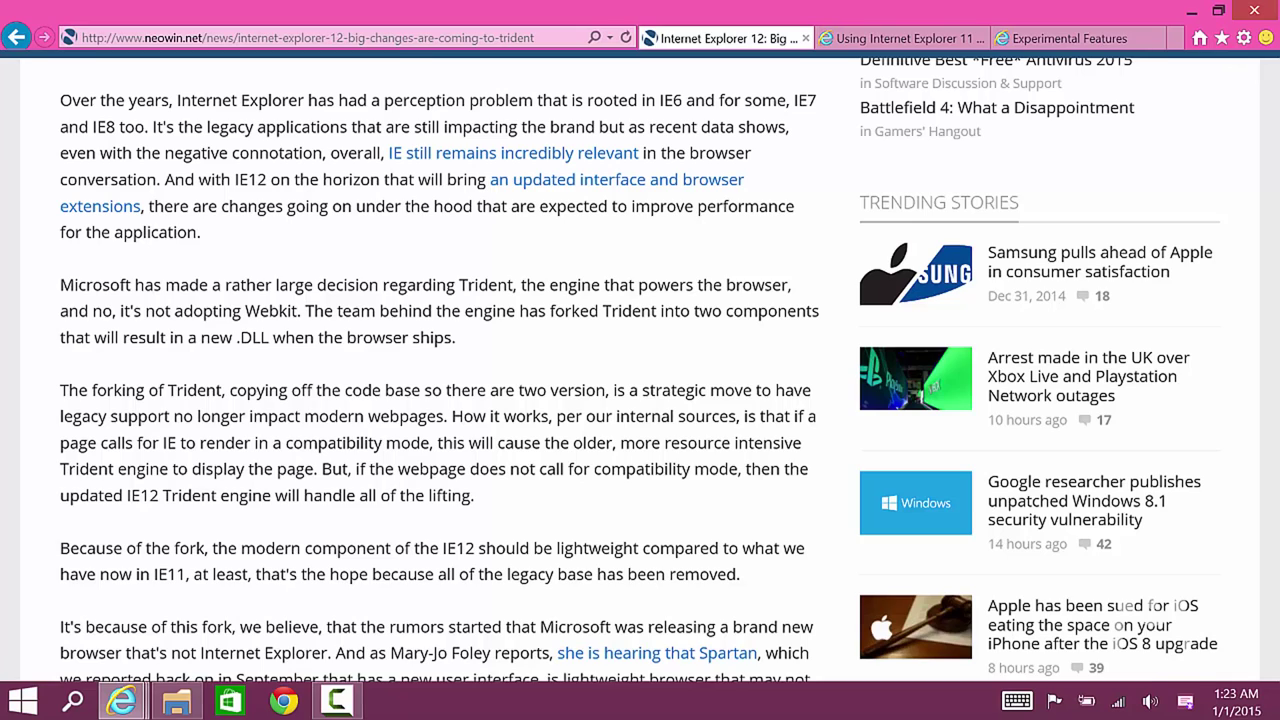
left_click_drag(862, 10, 726, 111)
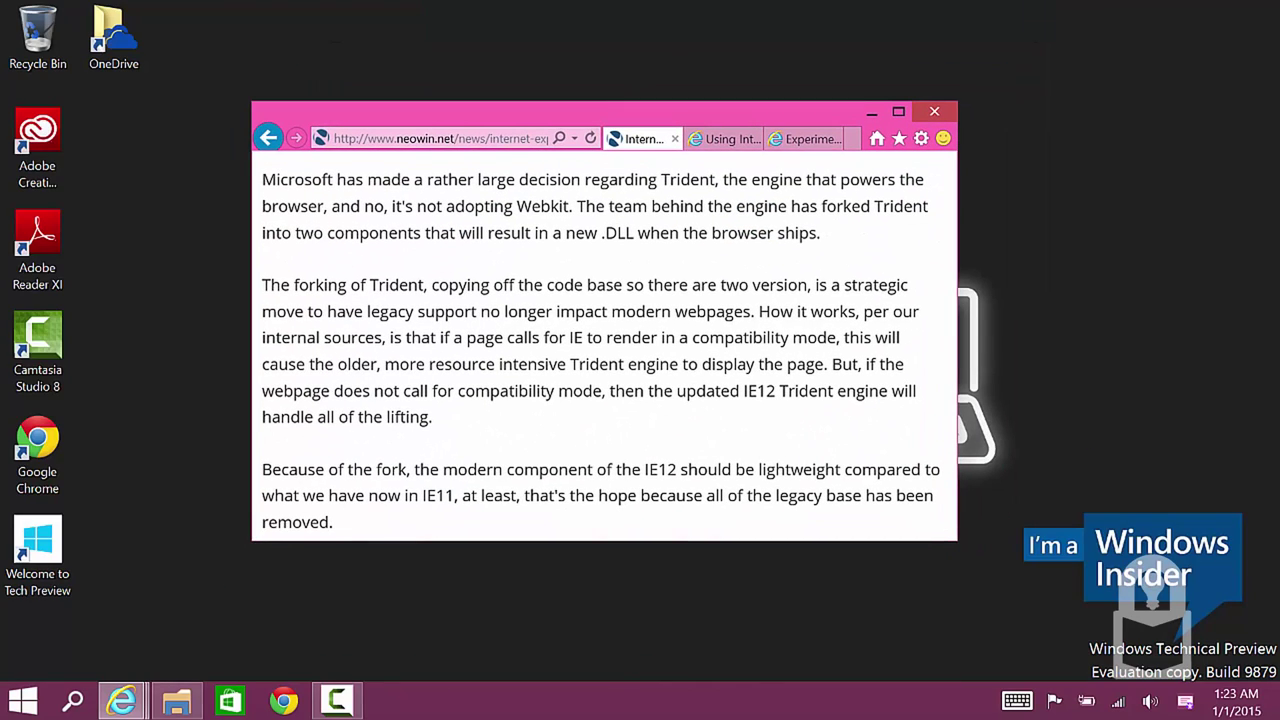
left_click_drag(1036, 614, 1277, 666)
key("super+Up")
Close the blank new tab and the Experimental Features tab, and return to the Neowin article.
key("ctrl+Tab")
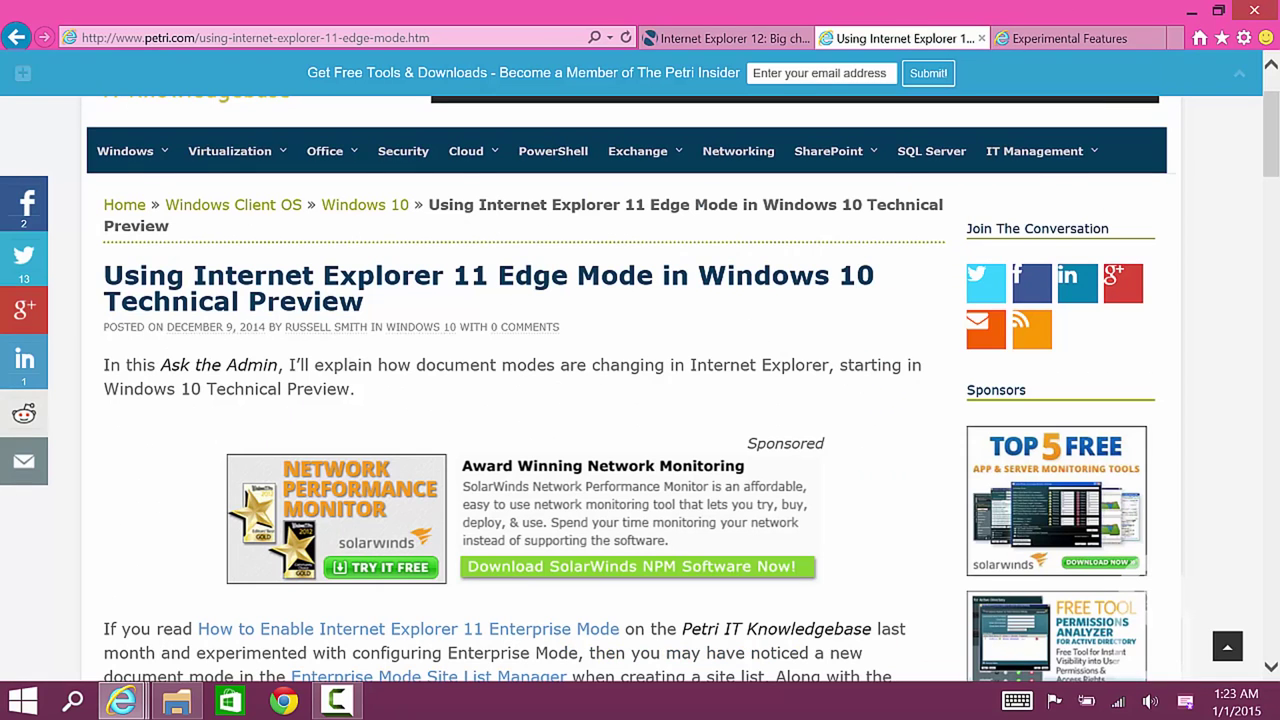
key("ctrl+Tab")
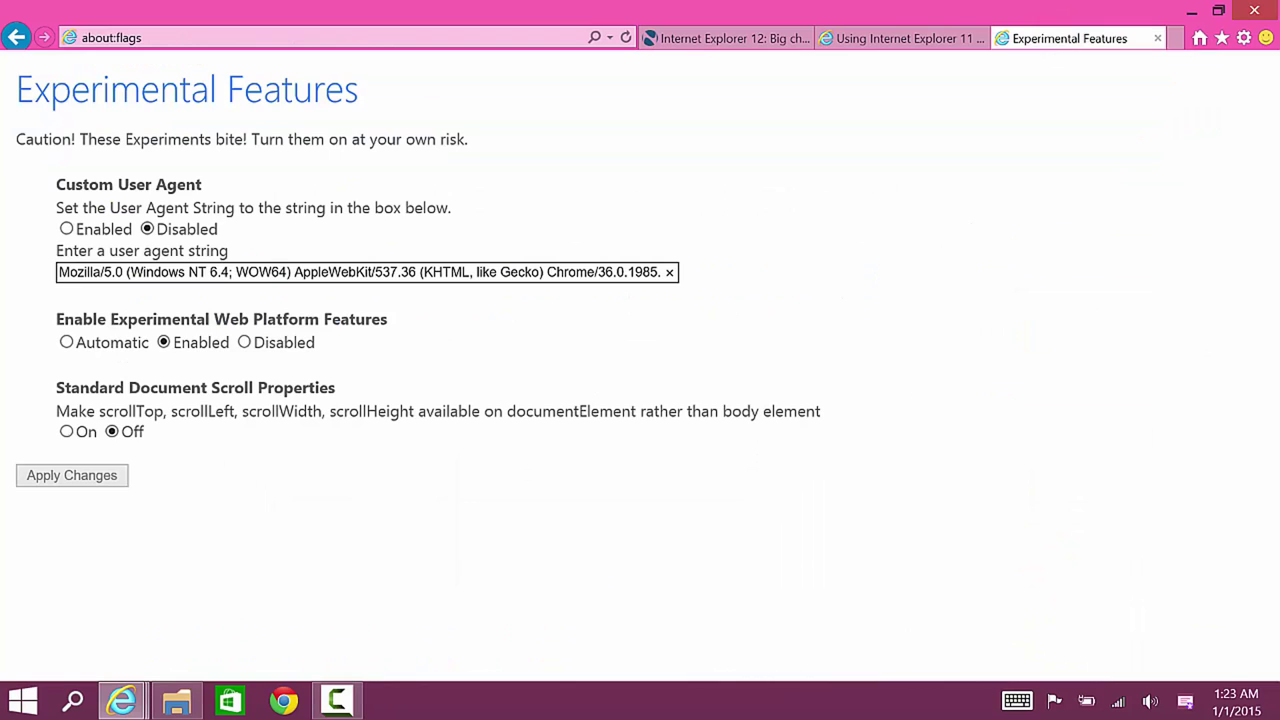
key("ctrl+t")
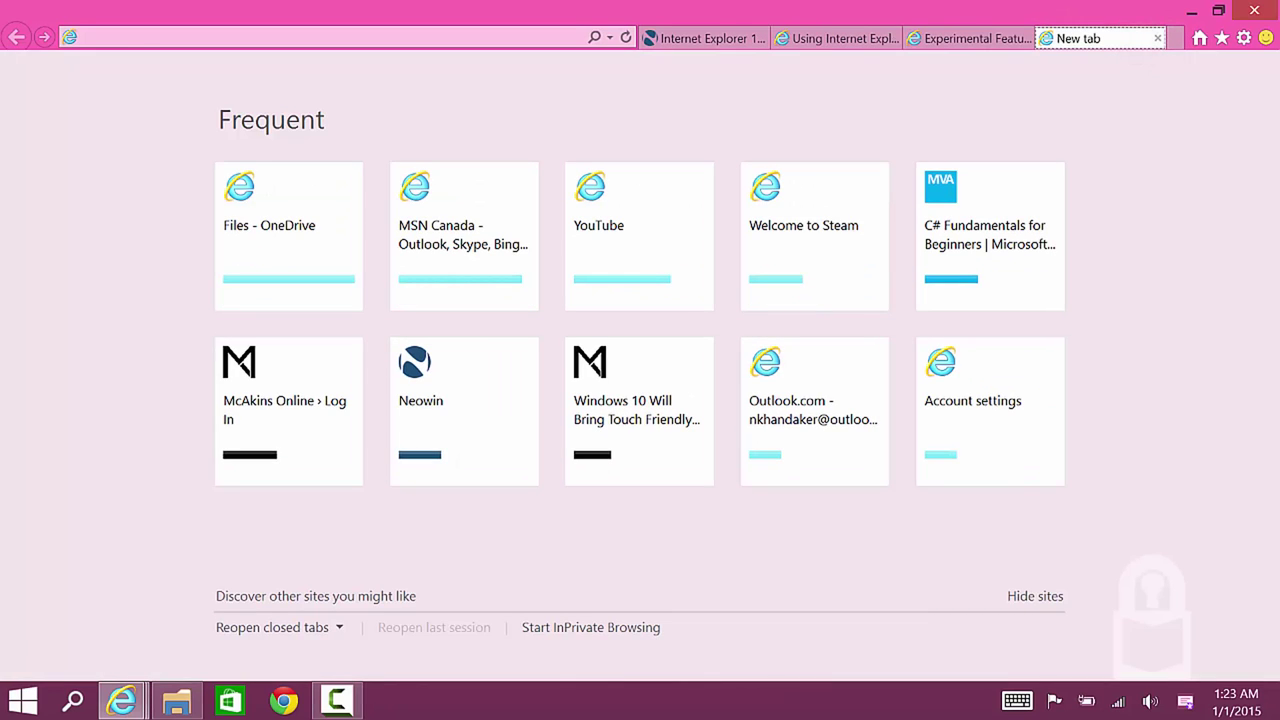
key("ctrl+w")
left_click(1150, 40)
key("ctrl+w")
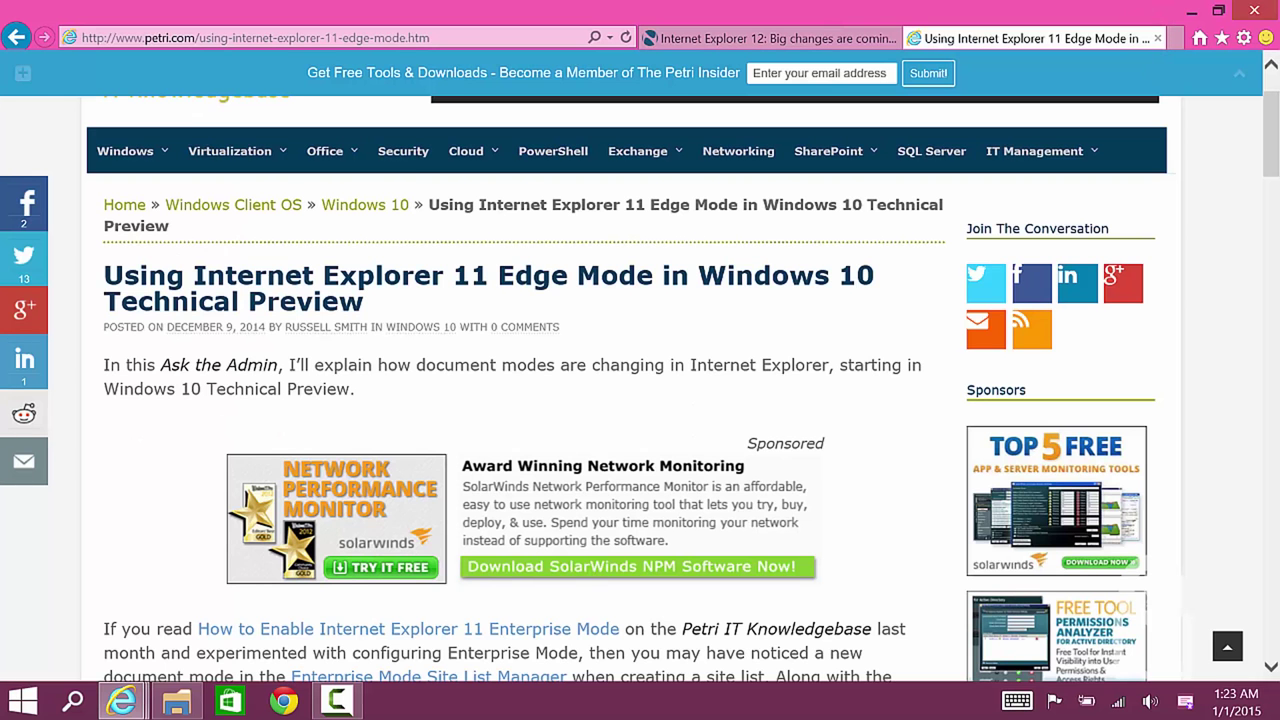
key("ctrl+Tab")
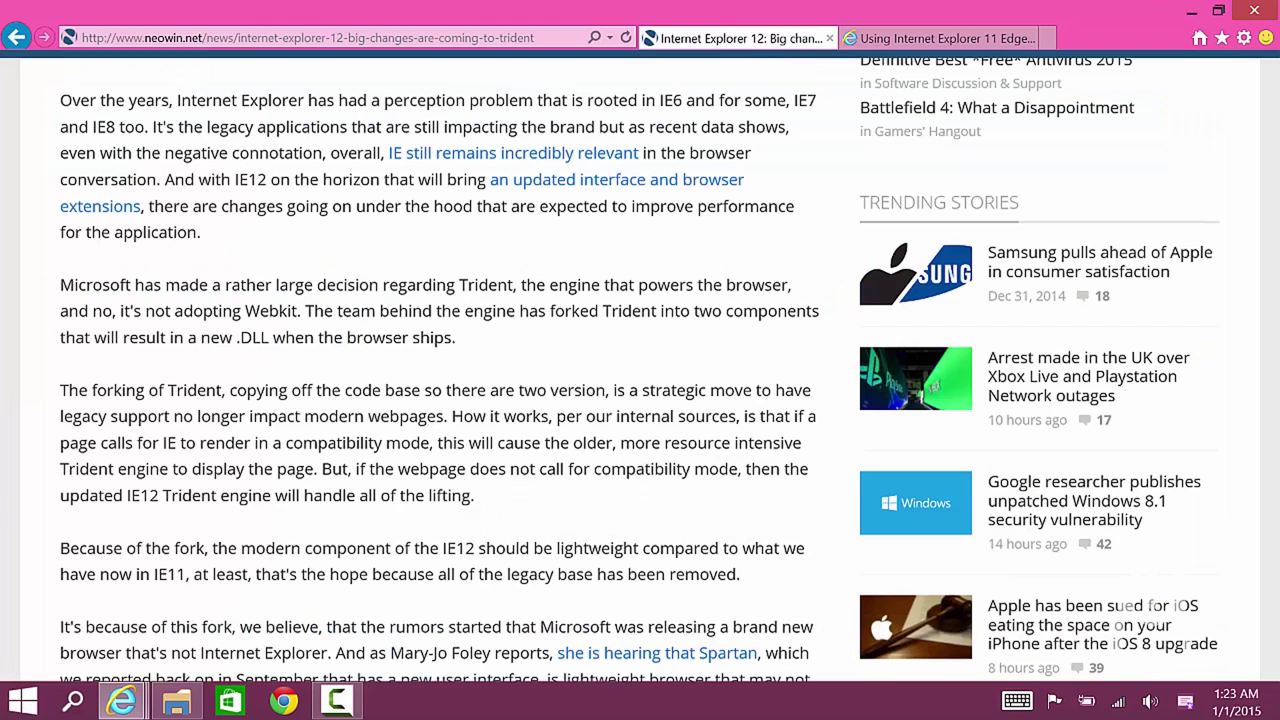
scroll(869, 541, "down", 2)
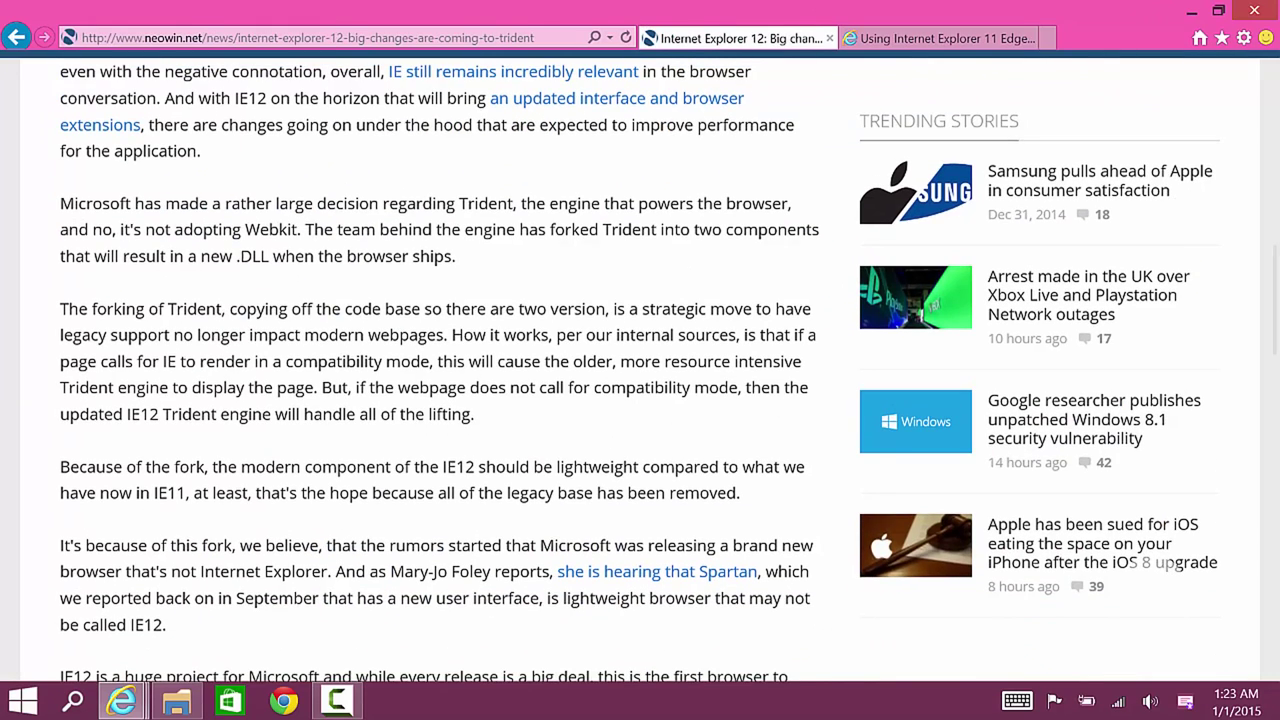
Open the about:flags page in a new browser tab.
key("ctrl+t")
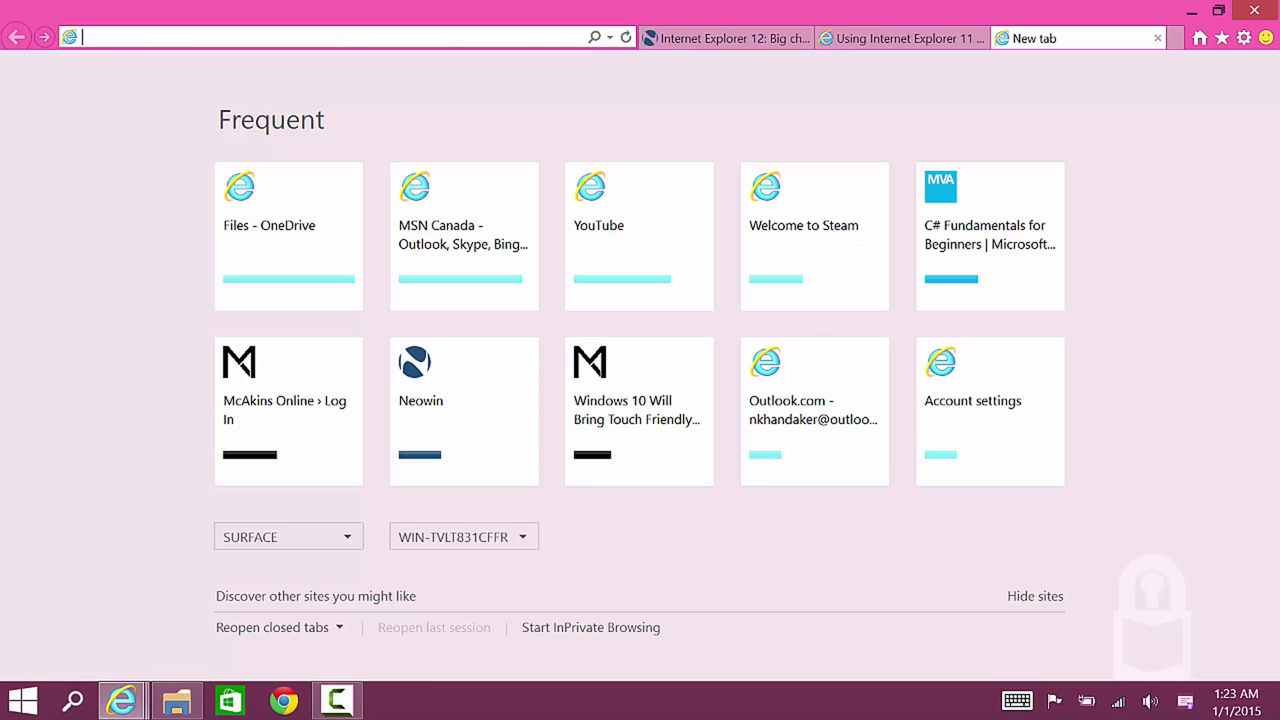
type("abou")
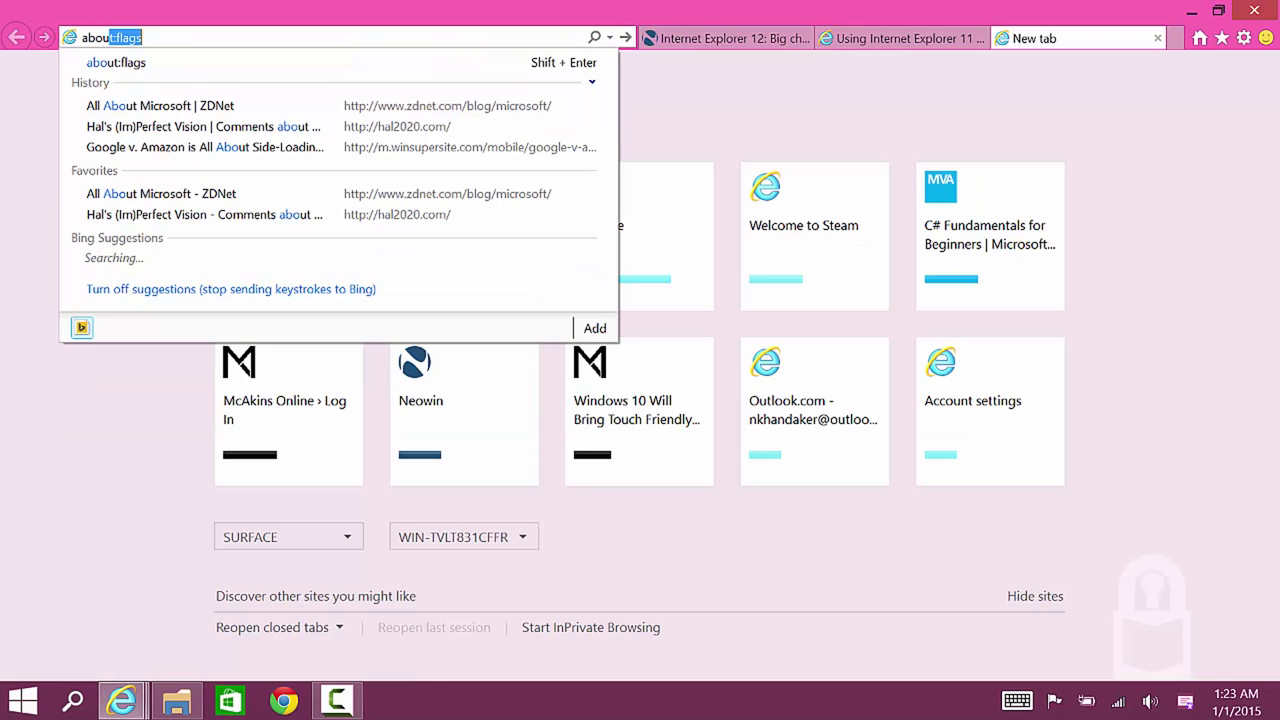
type("t:flags")
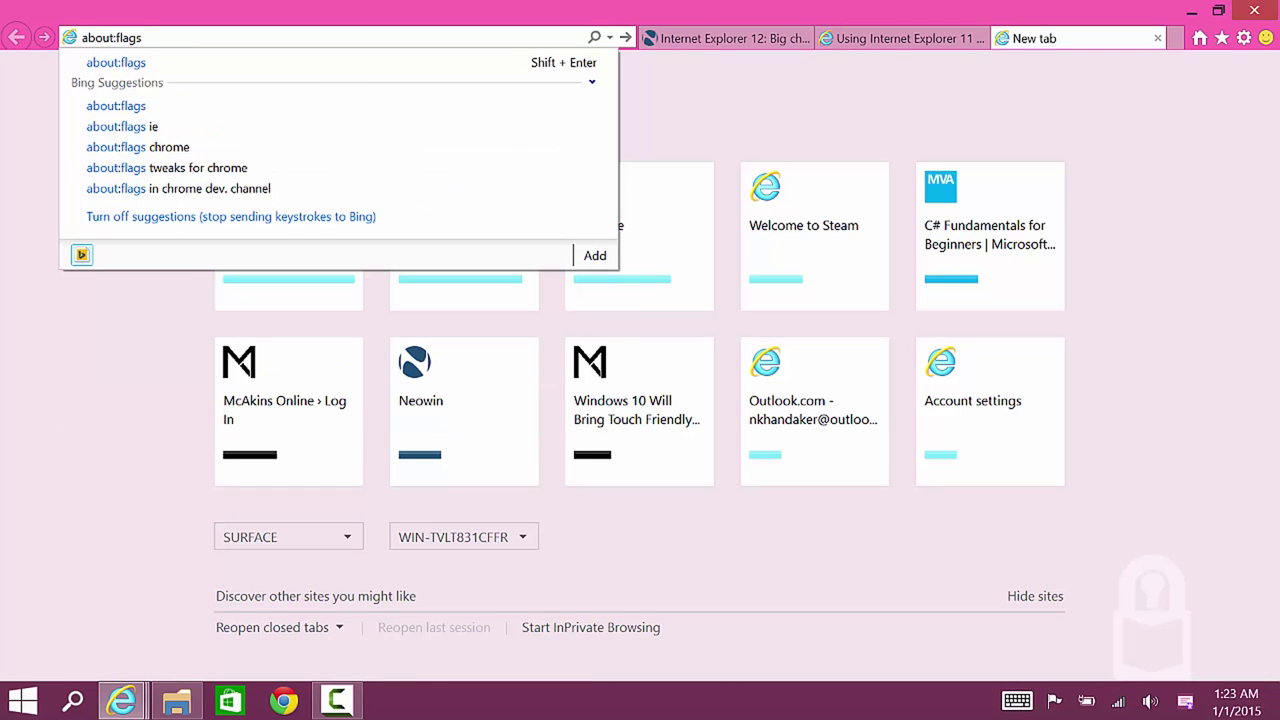
key("Return")
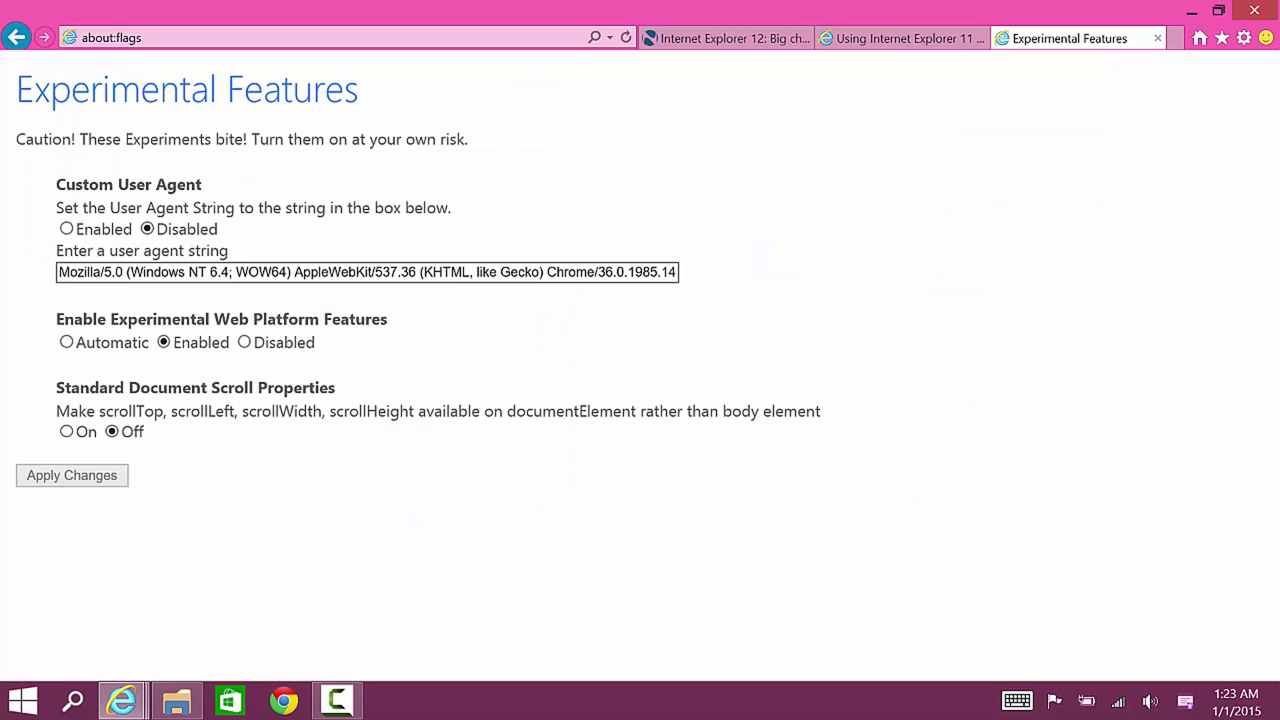
Highlight the Experimental Features page title and the caution sentence beneath it to examine them, and clear the selection.
scroll(554, 299, "up", 3)
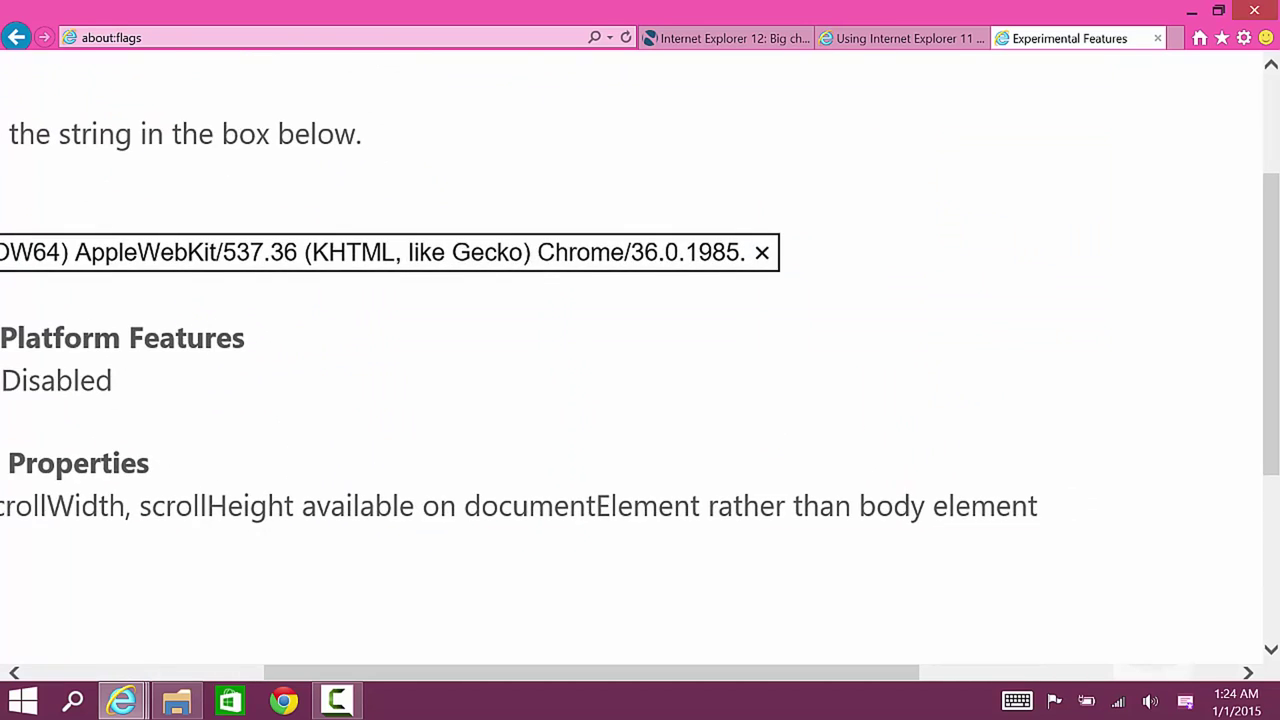
scroll(554, 299, "left", 3)
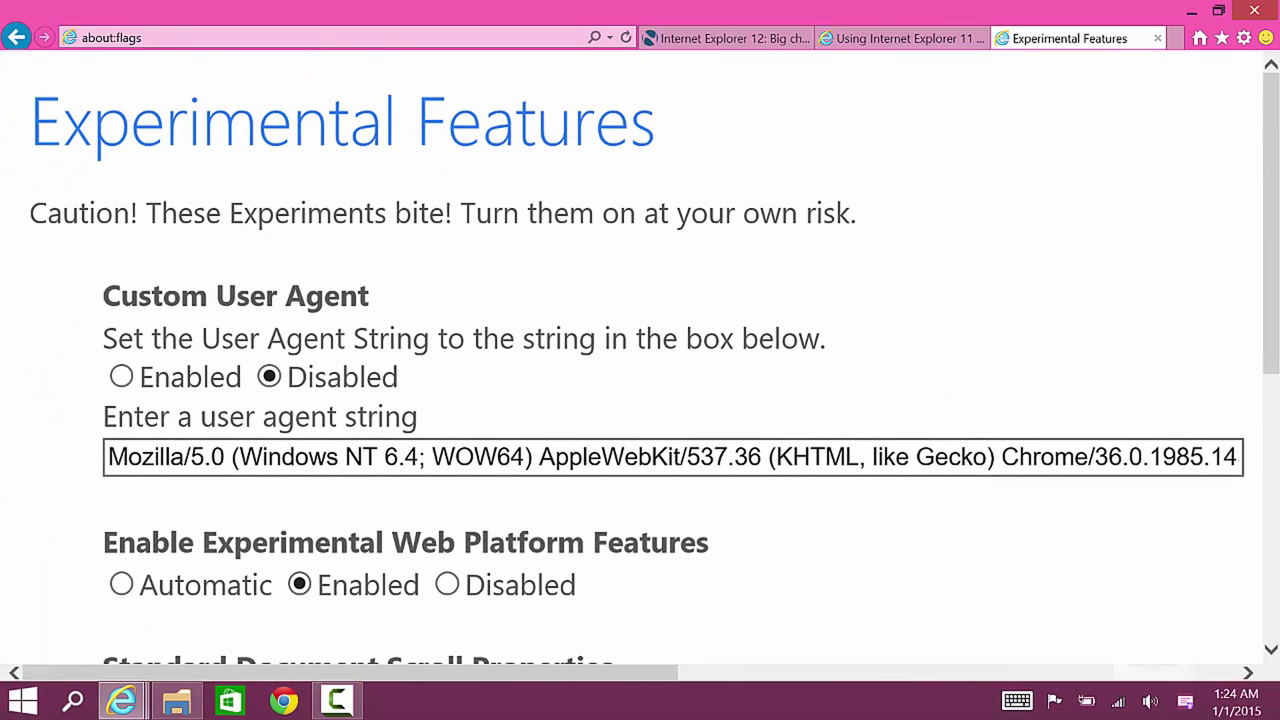
double_click(212, 122)
left_click_drag(394, 171, 655, 171)
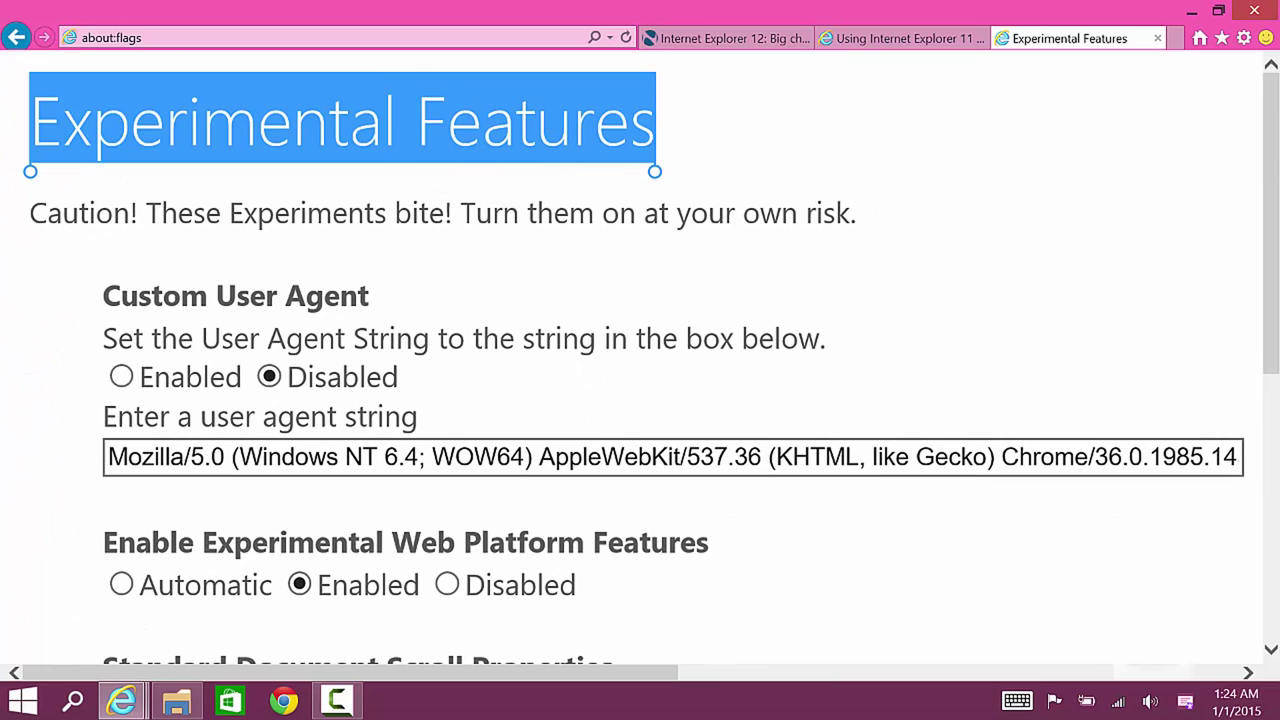
scroll(650, 357, "down", 1)
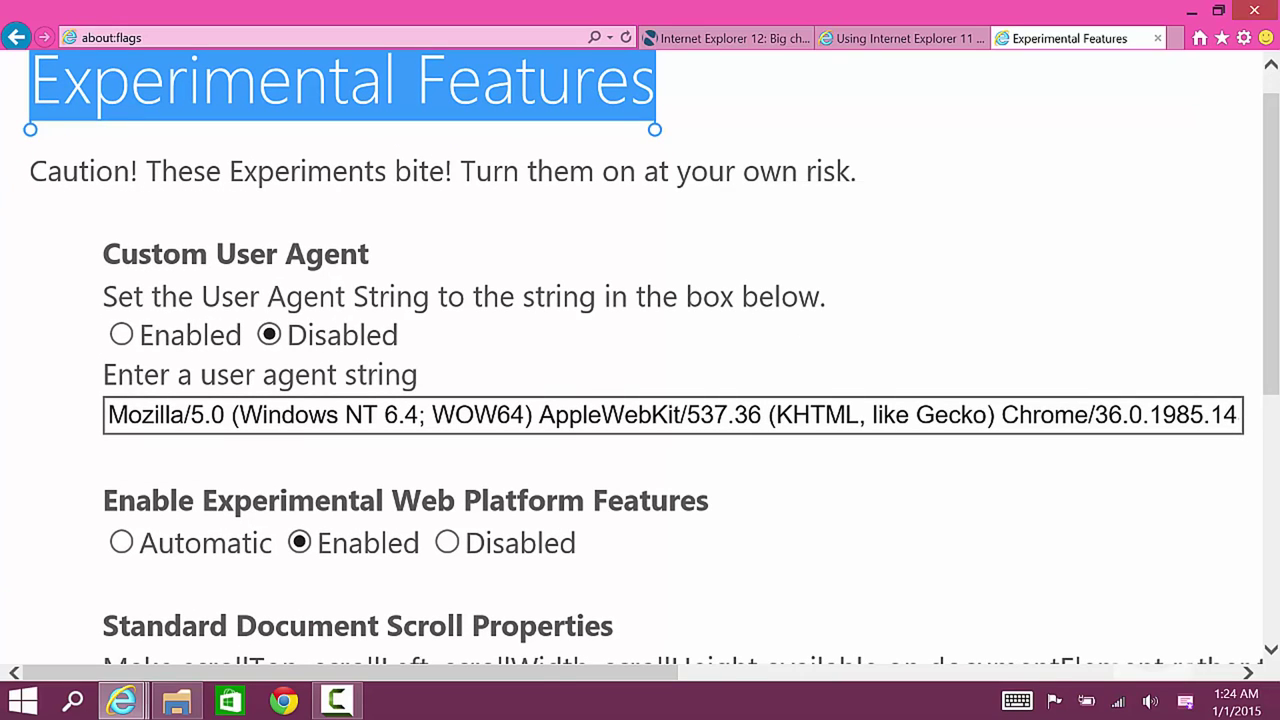
double_click(82, 171)
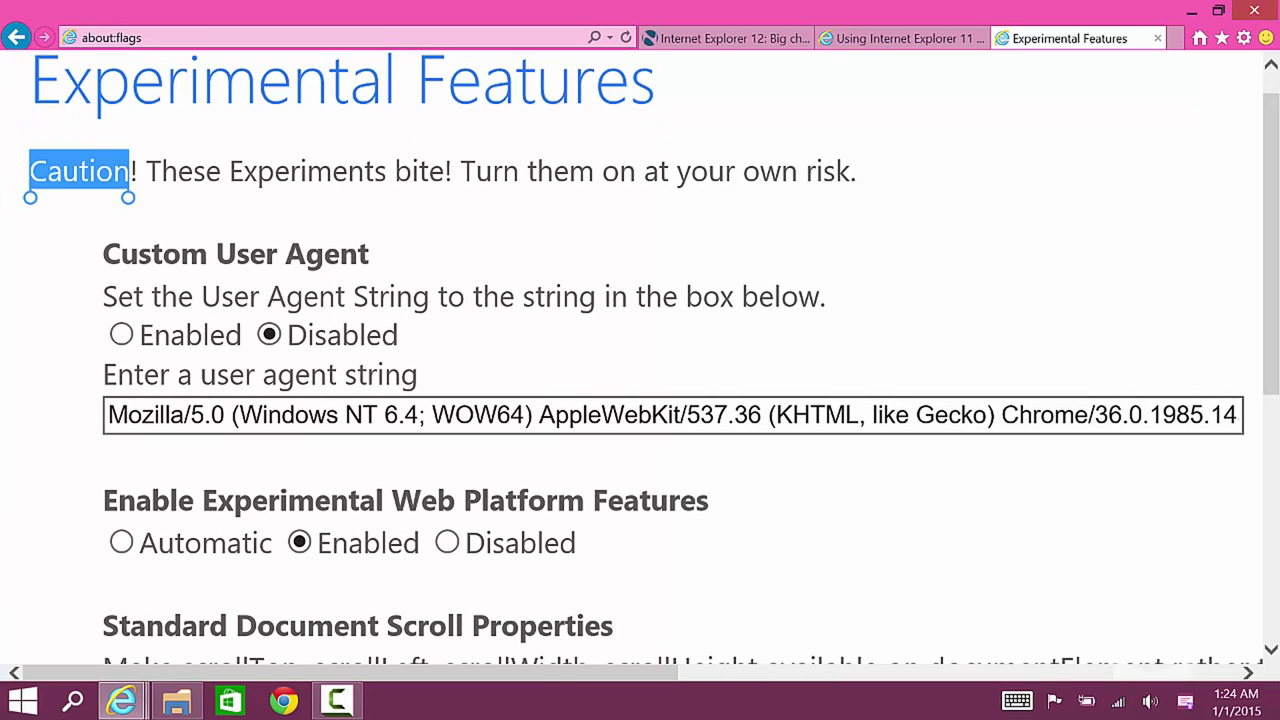
left_click_drag(136, 197, 855, 197)
left_click(1010, 168)
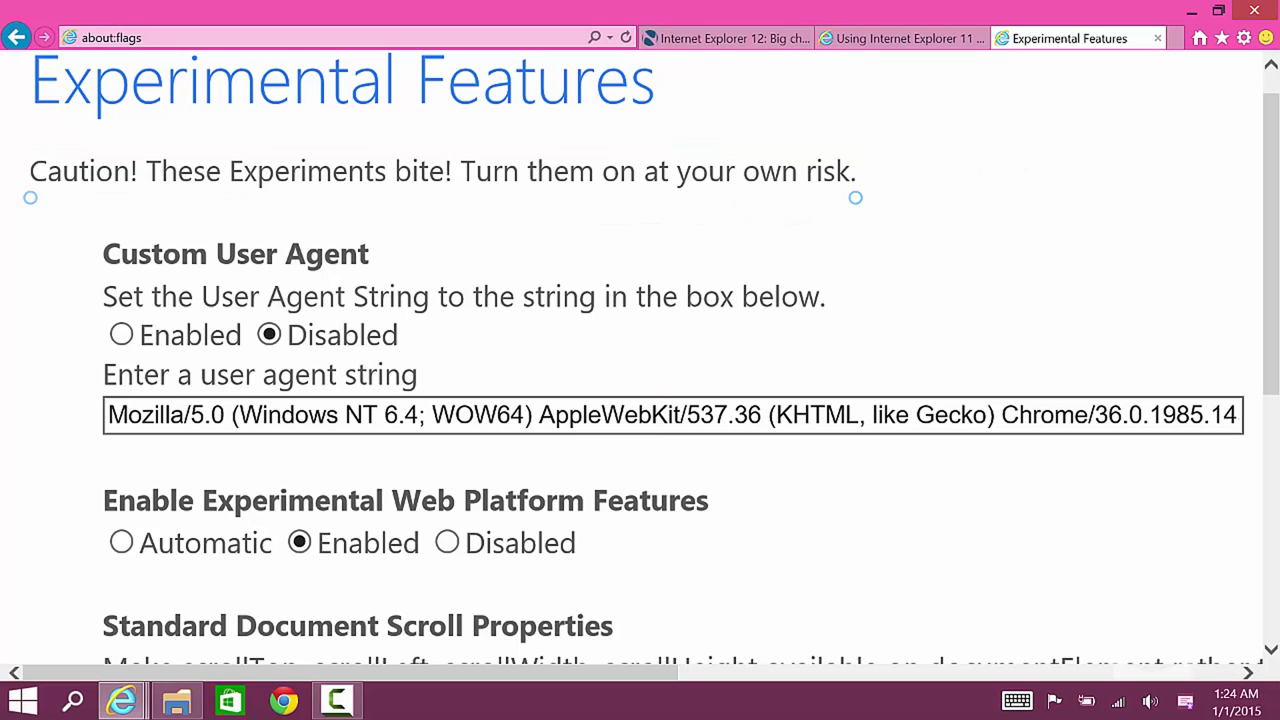
Review the remaining flags, highlight the Enable Experimental Web Platform Features heading, and clear the selection.
scroll(640, 360, "down", 5)
scroll(640, 360, "up", 3)
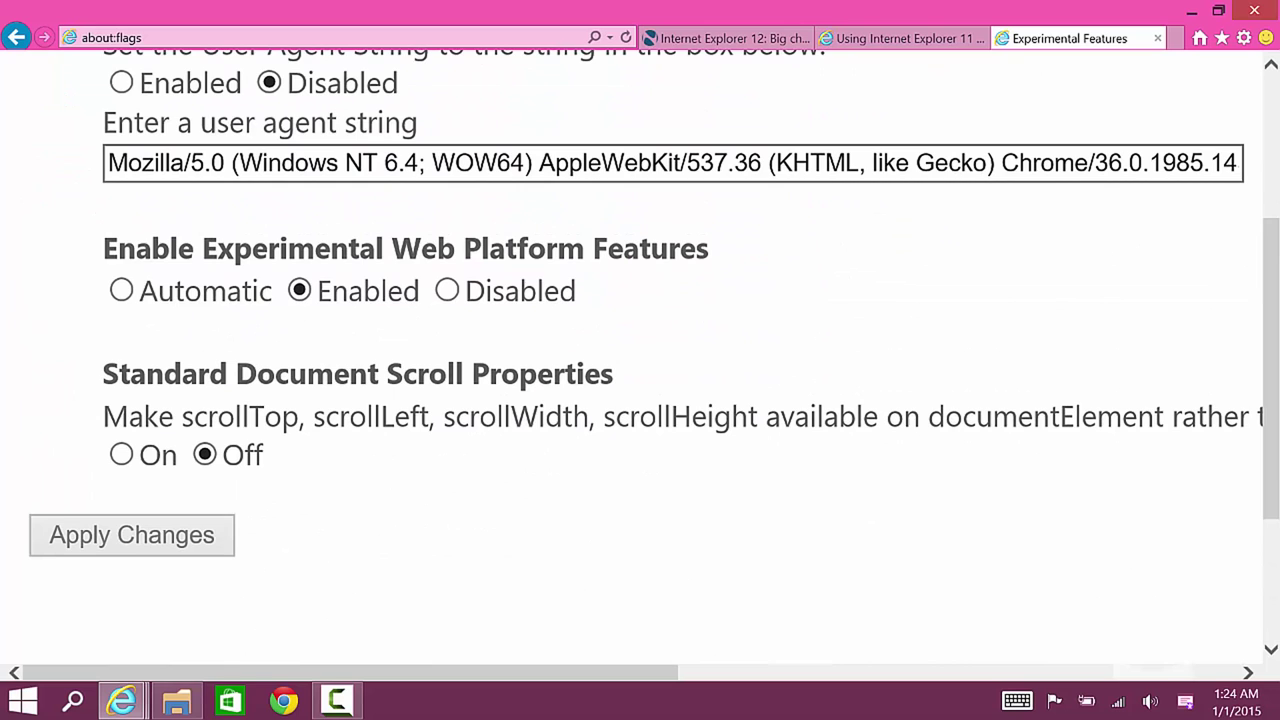
scroll(640, 360, "up", 1)
scroll(640, 360, "down", 1)
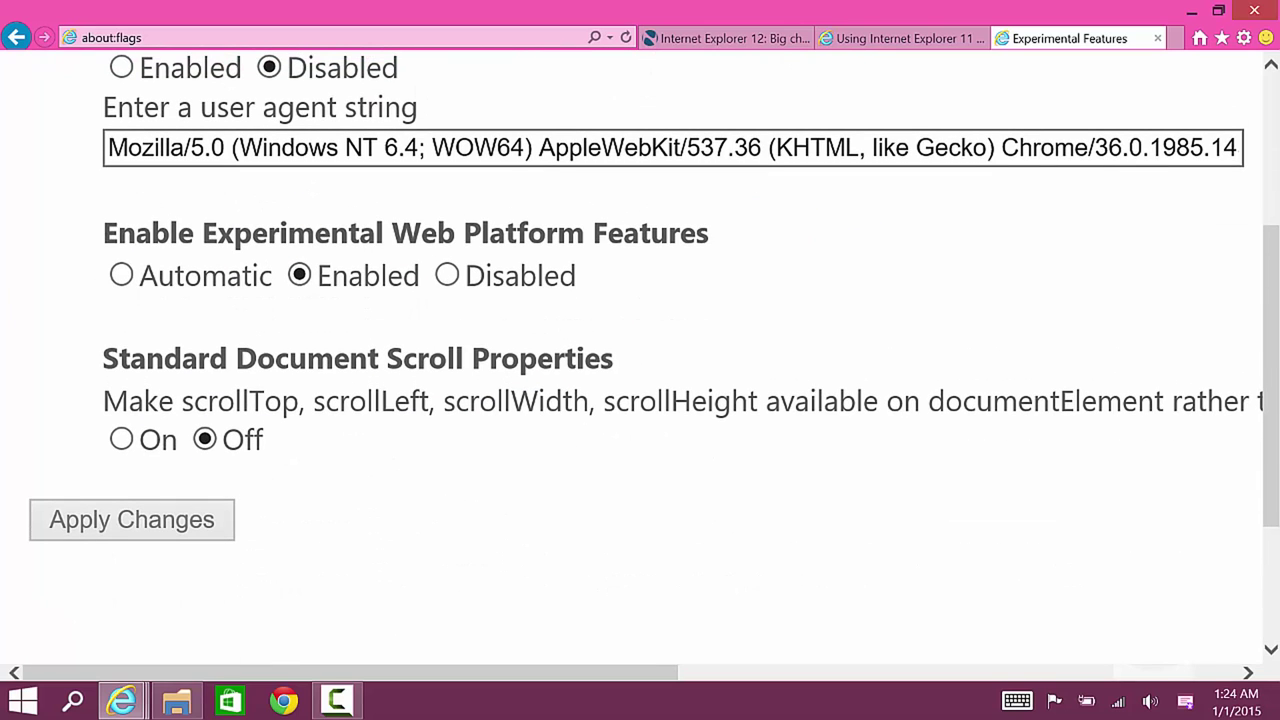
double_click(148, 233)
left_click_drag(193, 260, 707, 260)
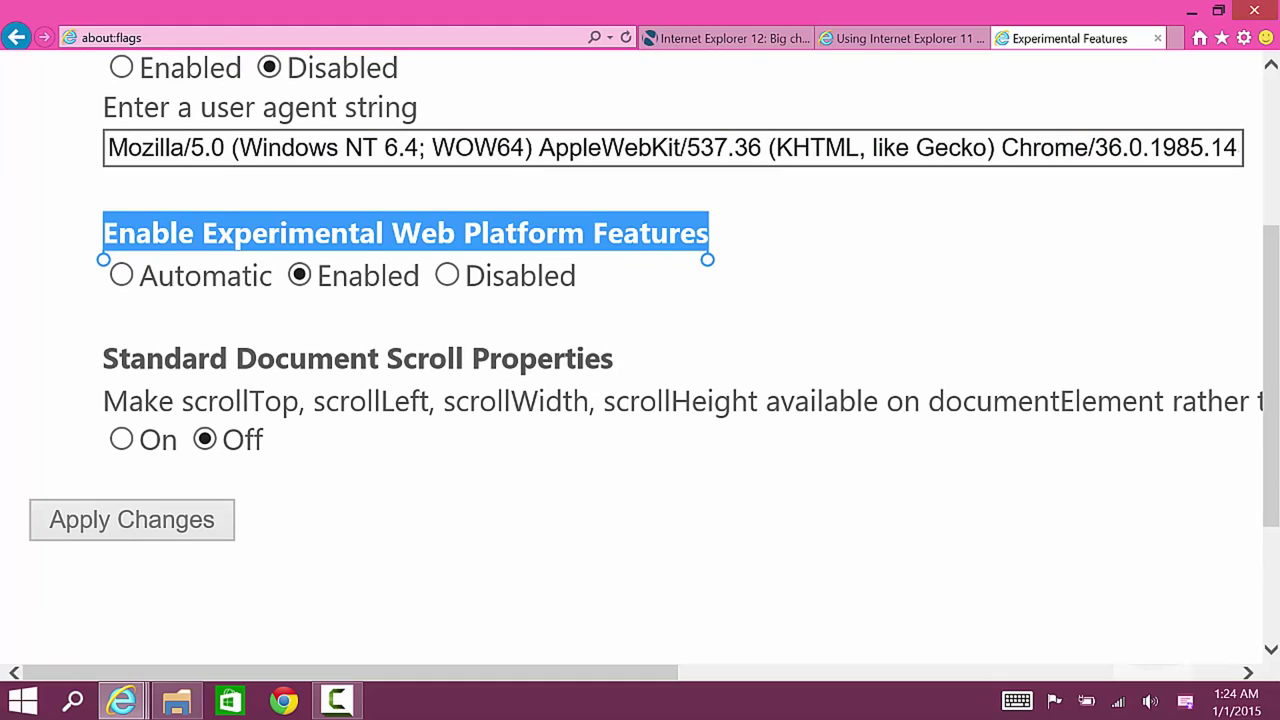
left_click(760, 210)
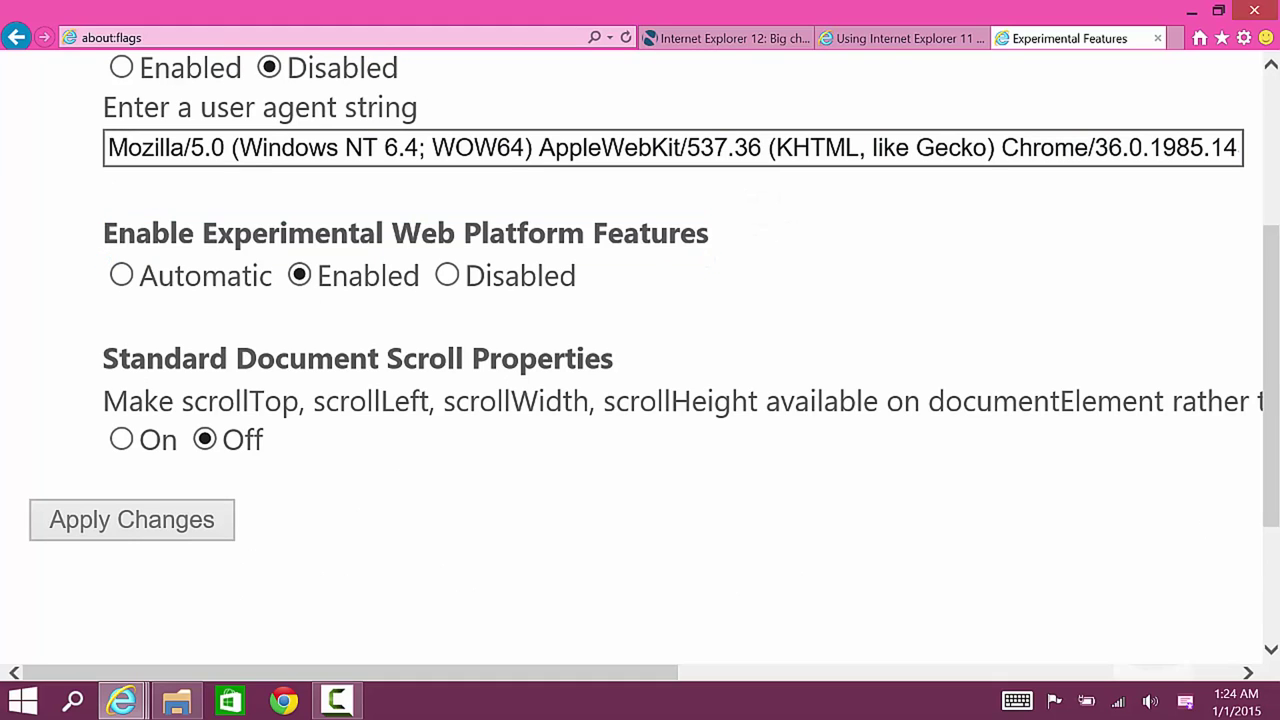
Try setting Enable Experimental Web Platform Features to Disabled and switch it back to Enabled.
left_click(447, 275)
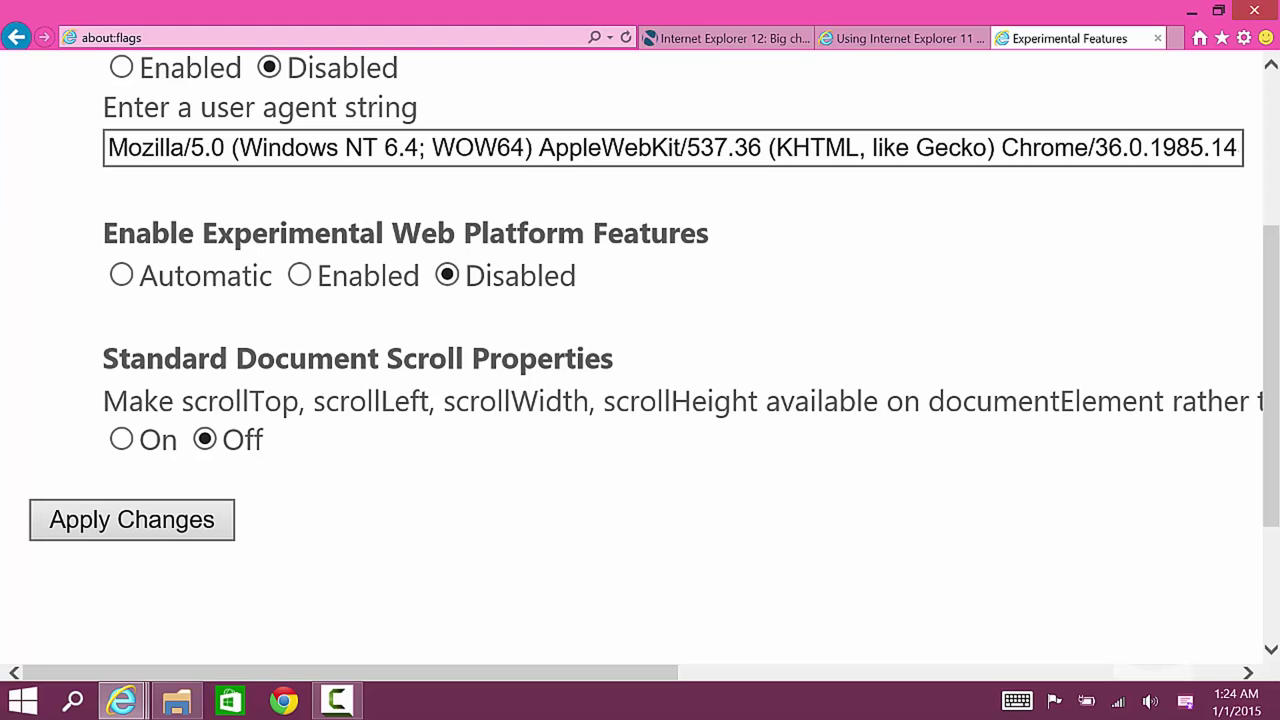
left_click(298, 276)
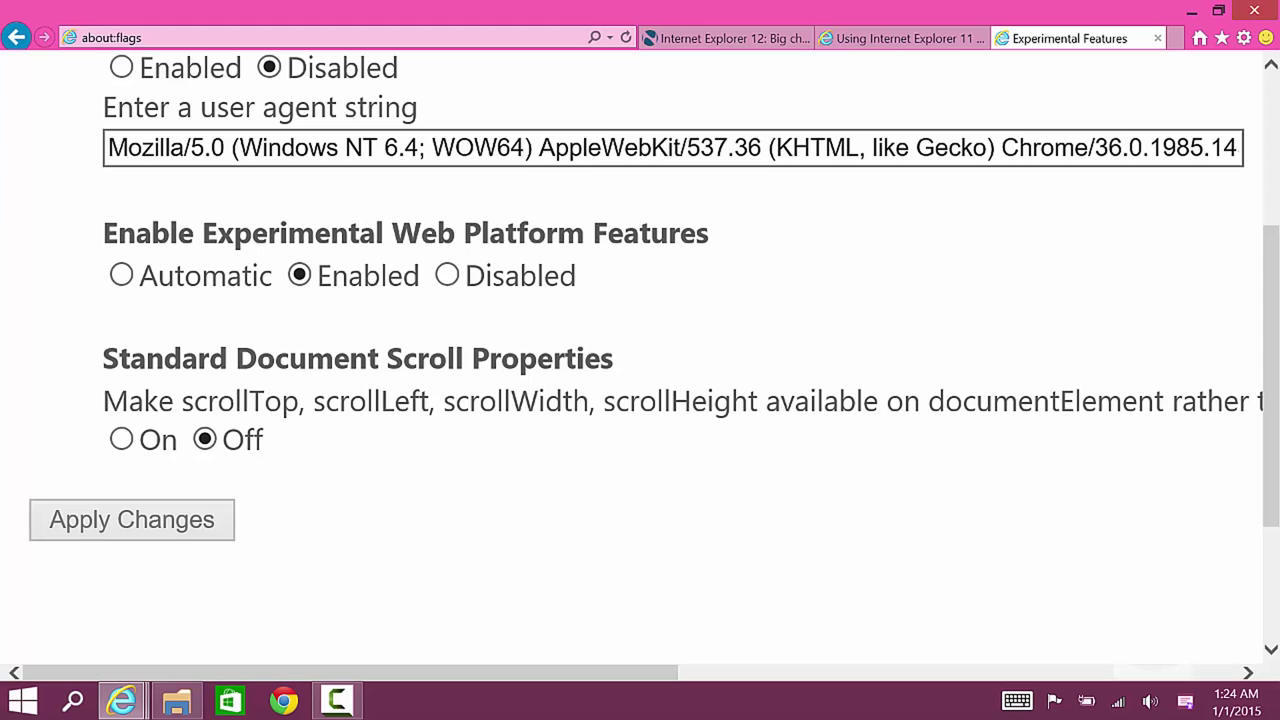
Try the Automatic setting for Enable Experimental Web Platform Features and switch it back to Enabled.
left_click(121, 275)
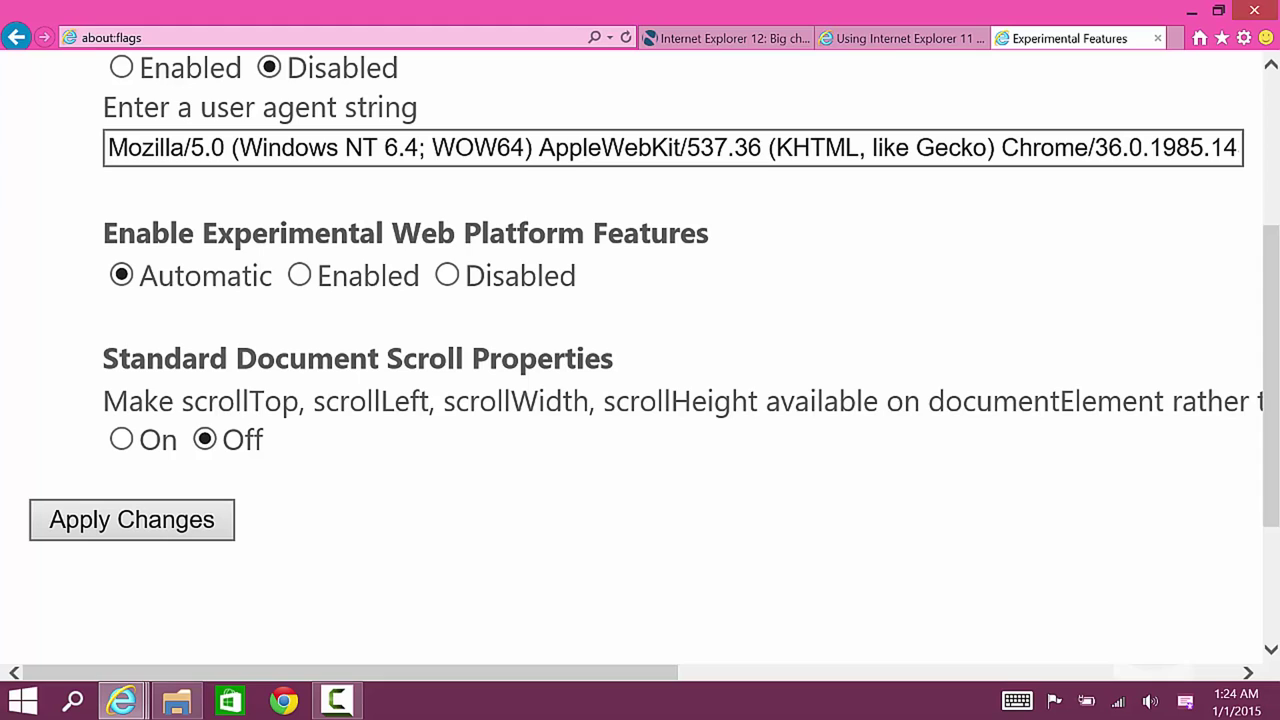
left_click(299, 275)
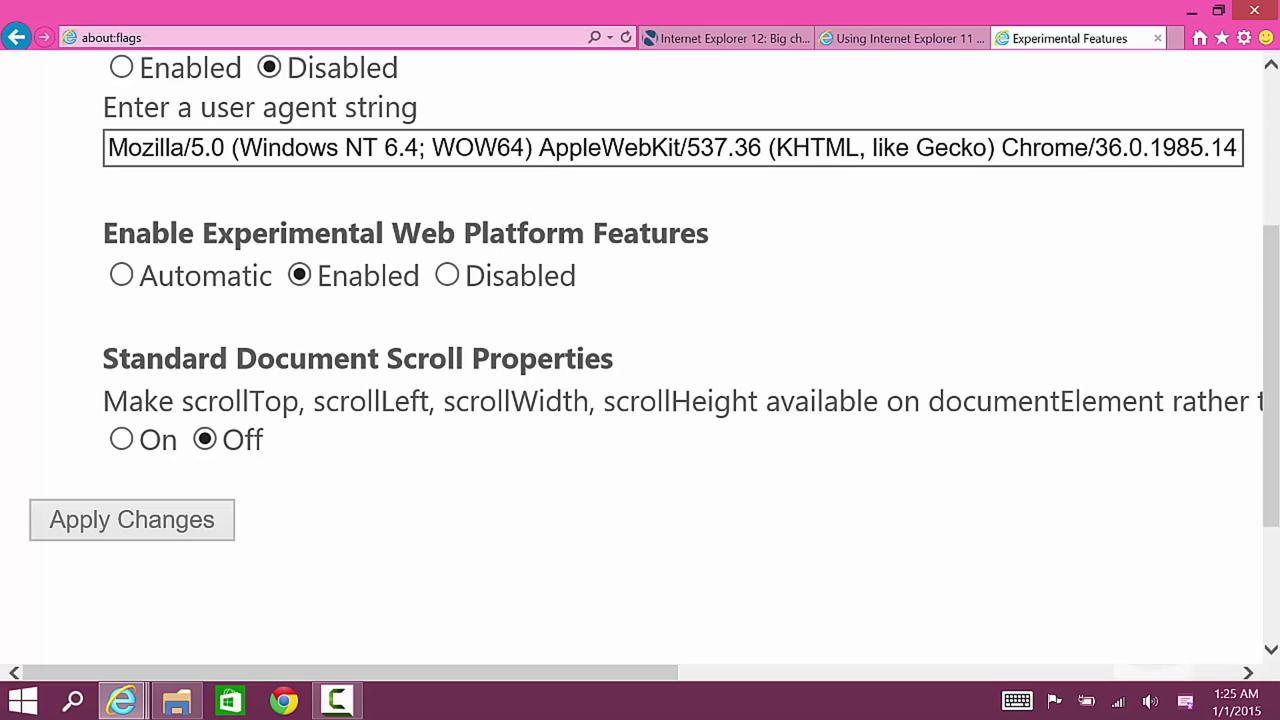
scroll(640, 357, "up", 1)
scroll(640, 357, "down", 1)
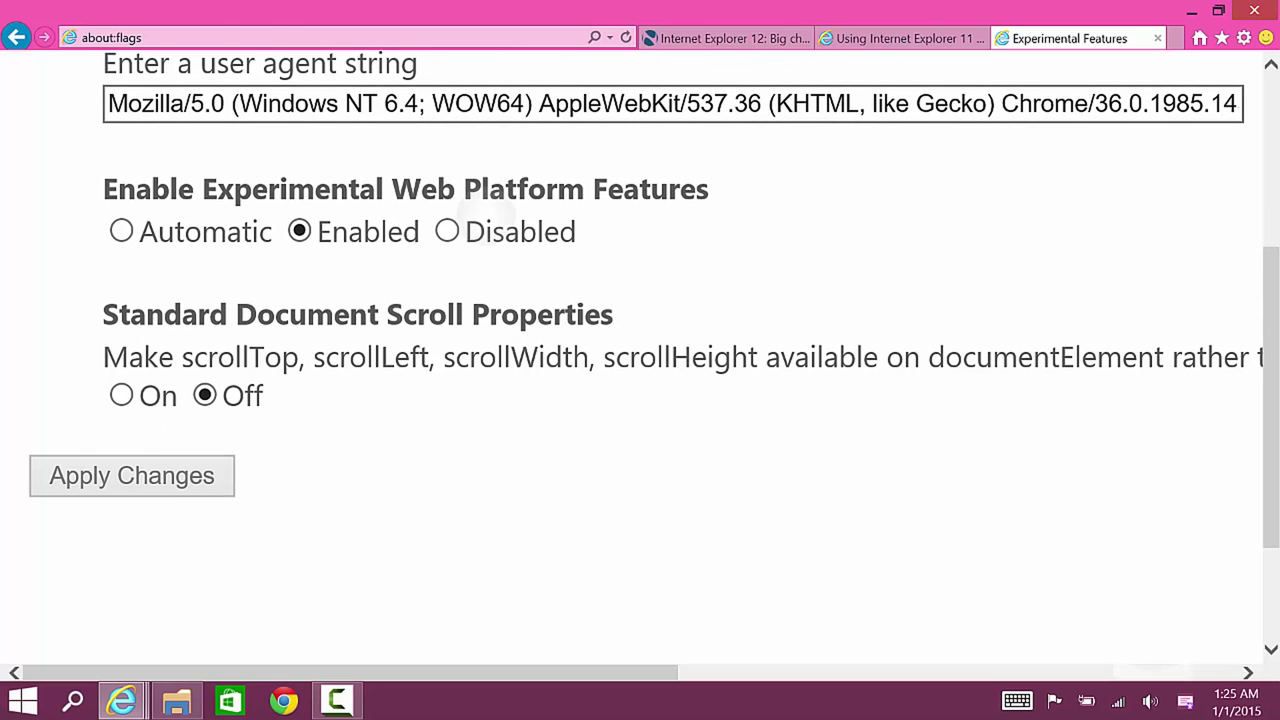
Set Enable Experimental Web Platform Features to Disabled, apply the changes, and highlight the restart notice.
double_click(508, 231)
left_click(447, 231)
scroll(640, 357, "down", 3)
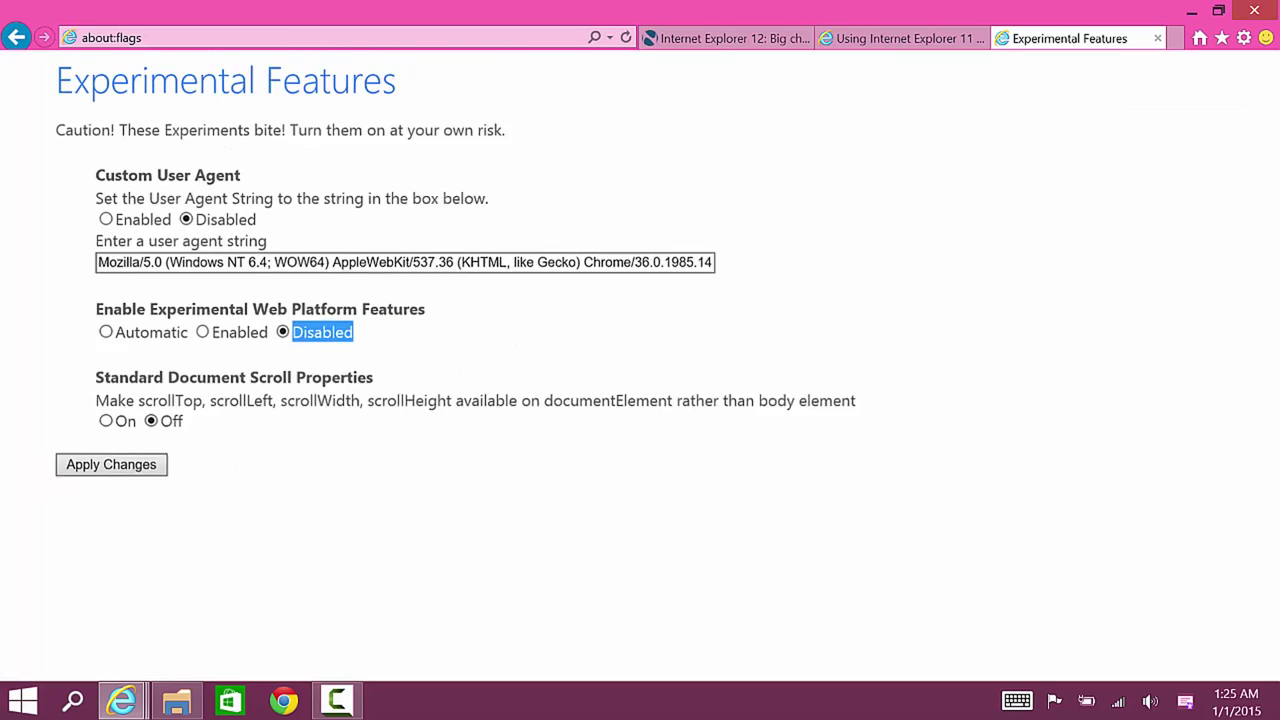
left_click(80, 468)
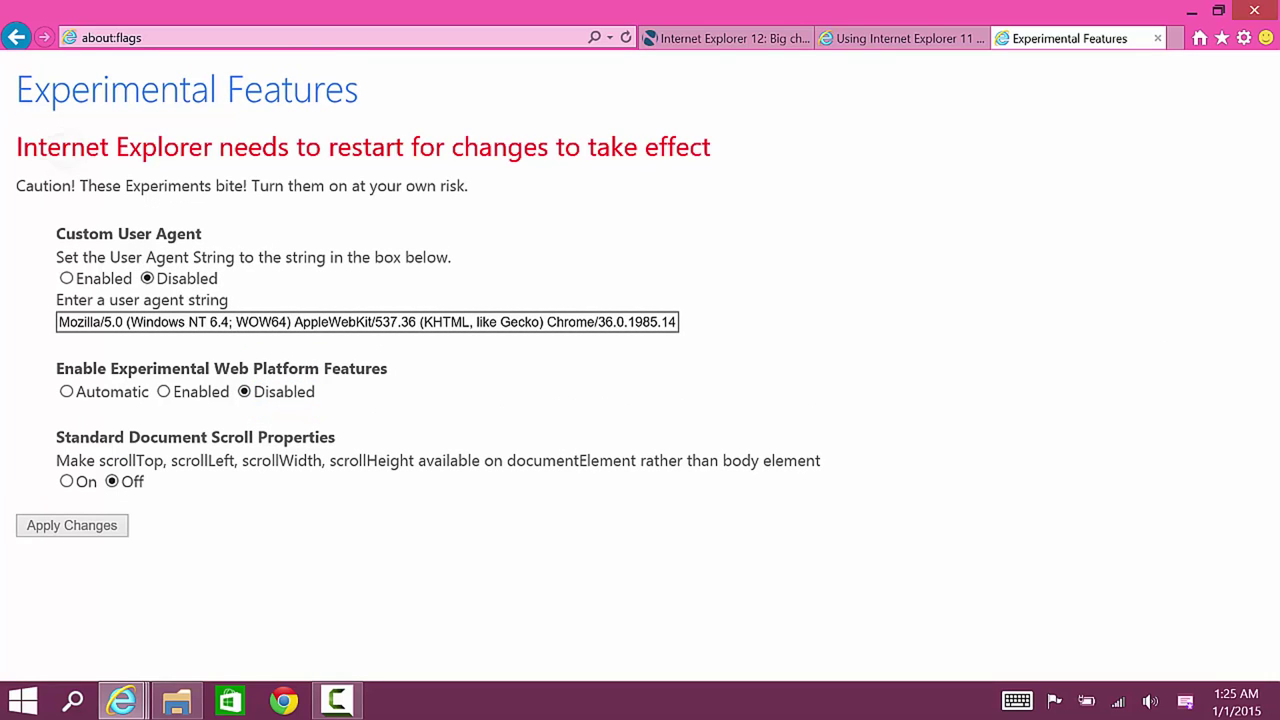
left_click_drag(17, 147, 608, 147)
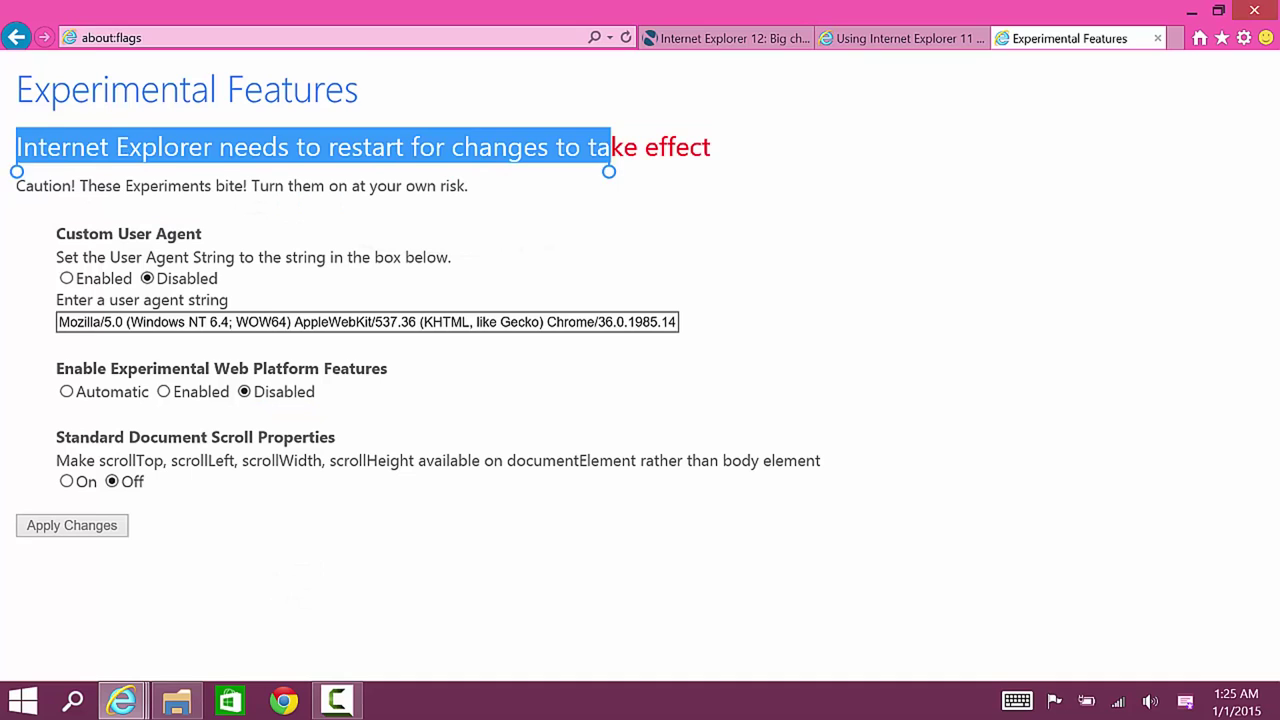
Set Enable Experimental Web Platform Features to Enabled, apply the changes, and close the about:flags page.
left_click(163, 391)
left_click(72, 525)
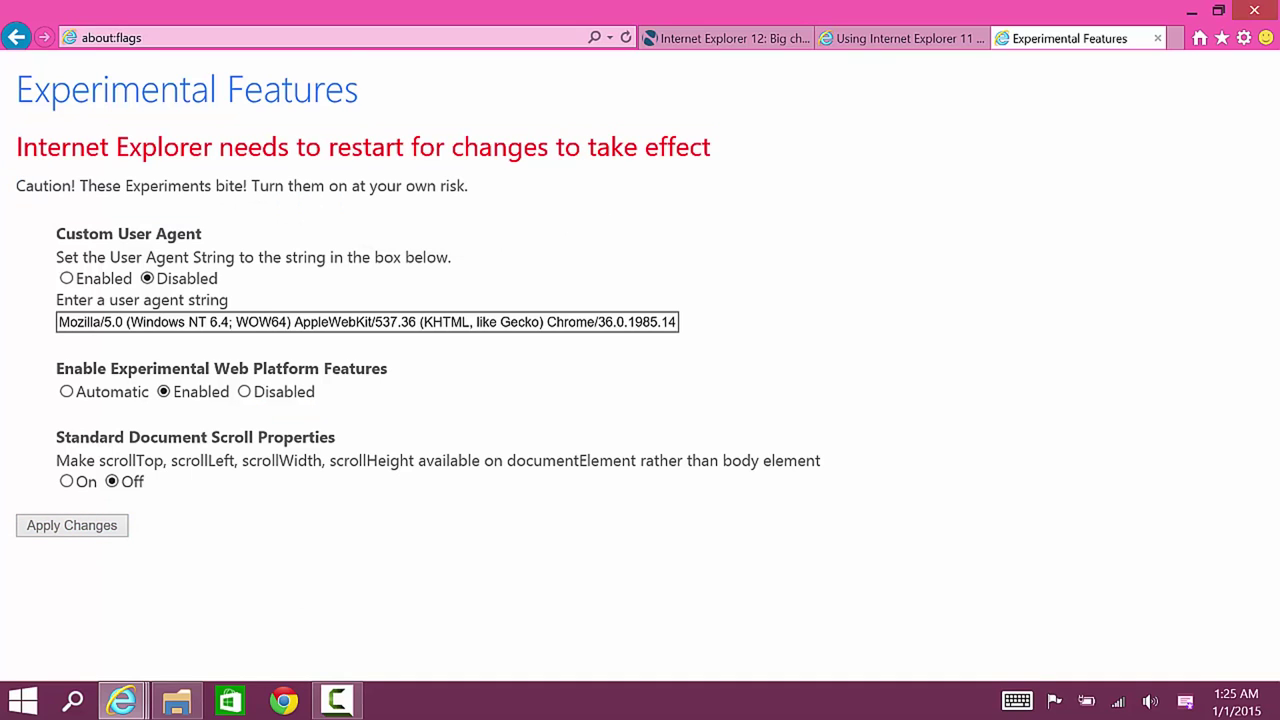
left_click(1157, 38)
scroll(631, 400, "down", 4)
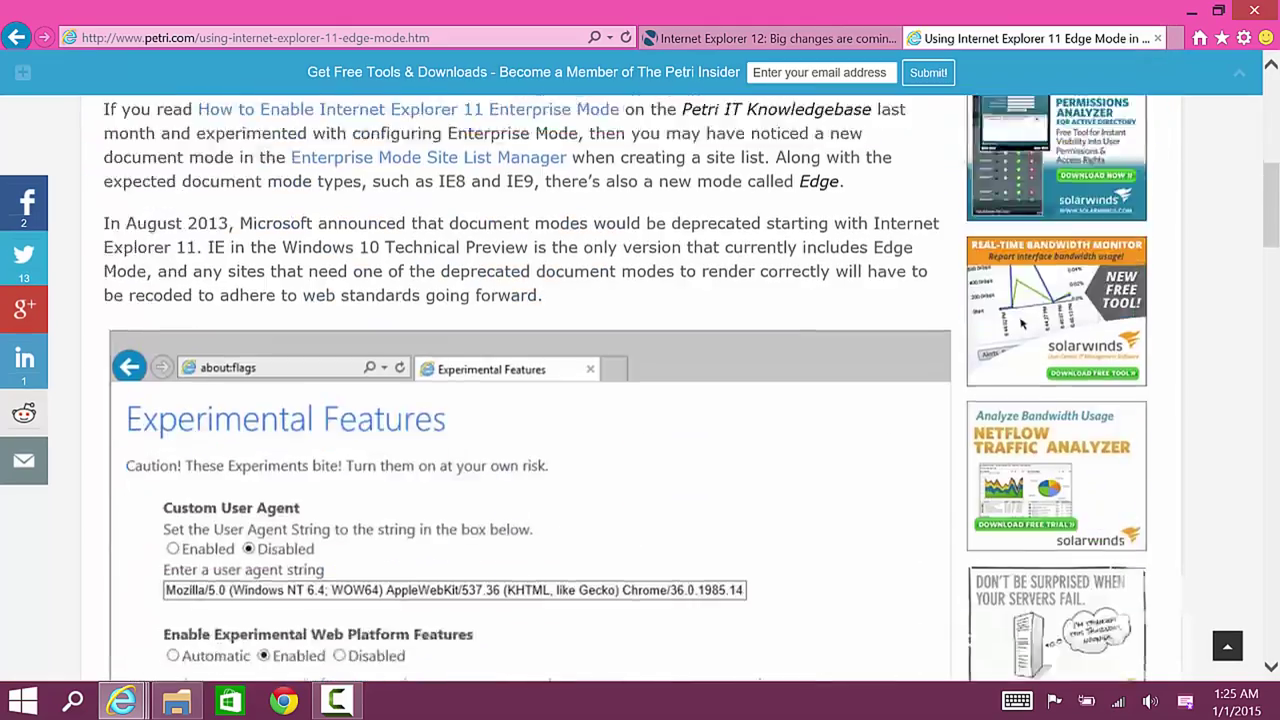
scroll(631, 400, "up", 6)
scroll(1021, 328, "down", 10)
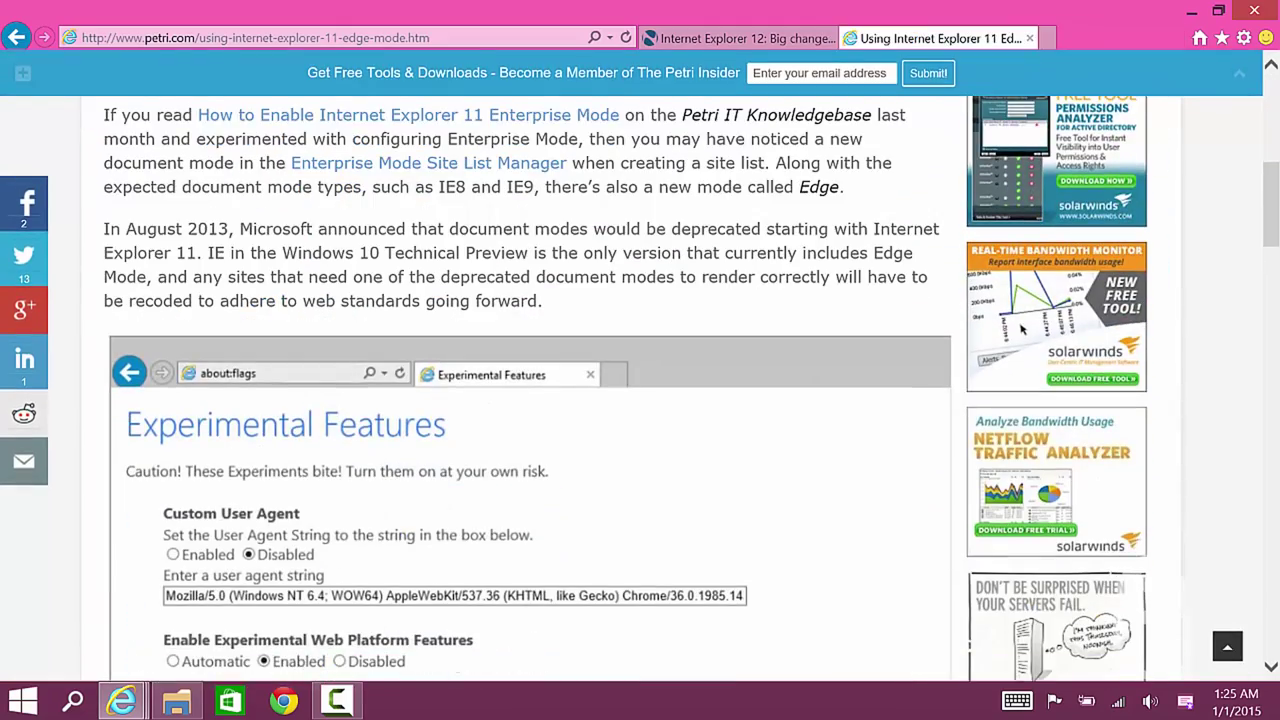
Load onedrive.live.com in a new browser tab, try out its Upload options, and close the page again.
key("ctrl+t")
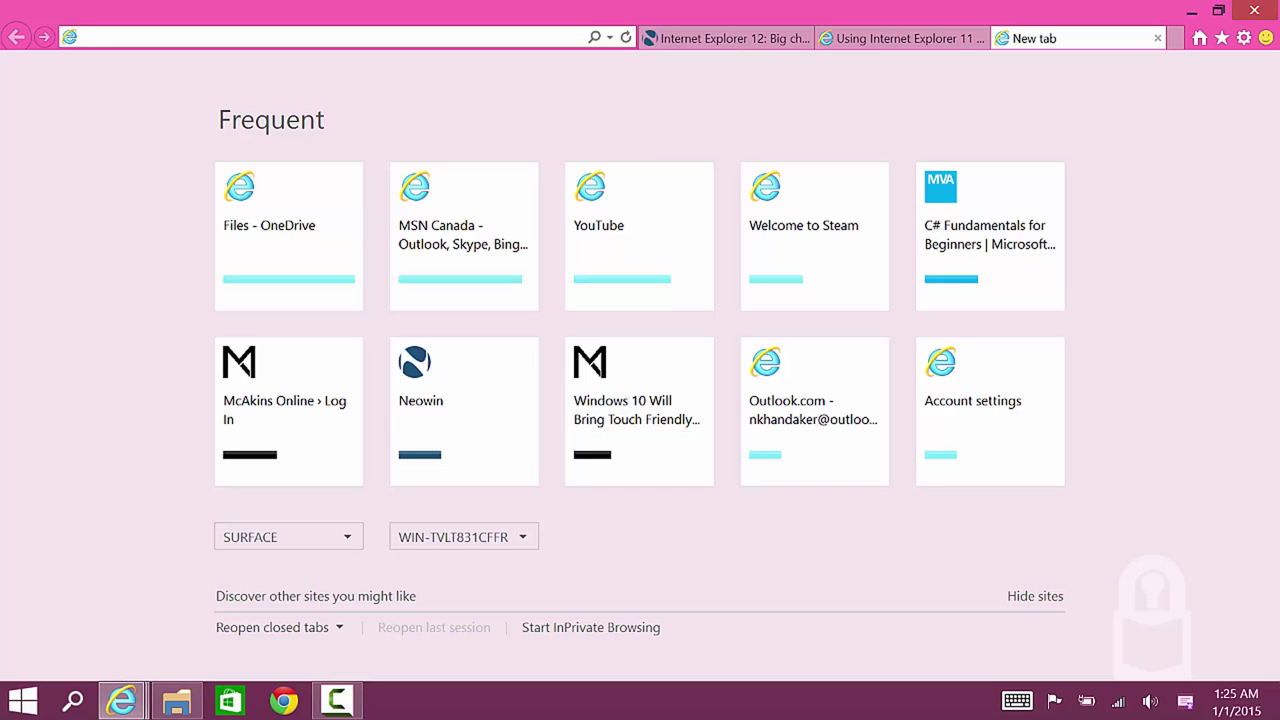
type("onedrive.live.com/")
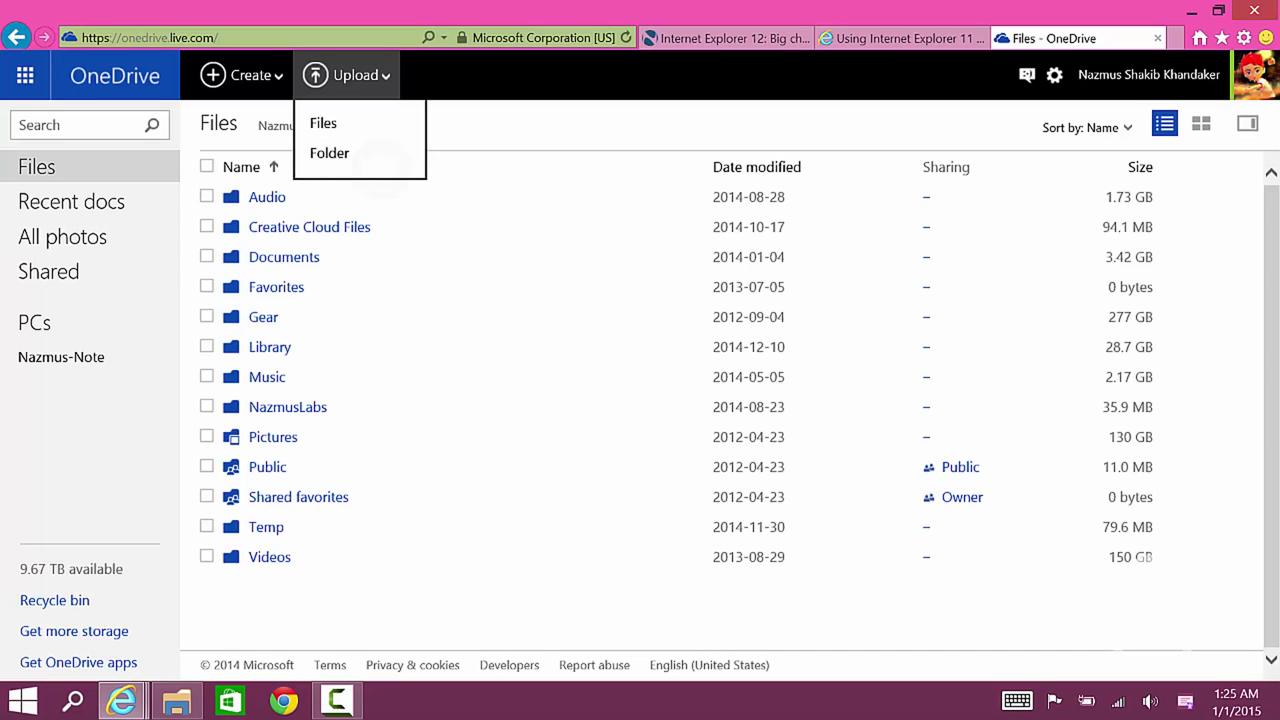
left_click(346, 75)
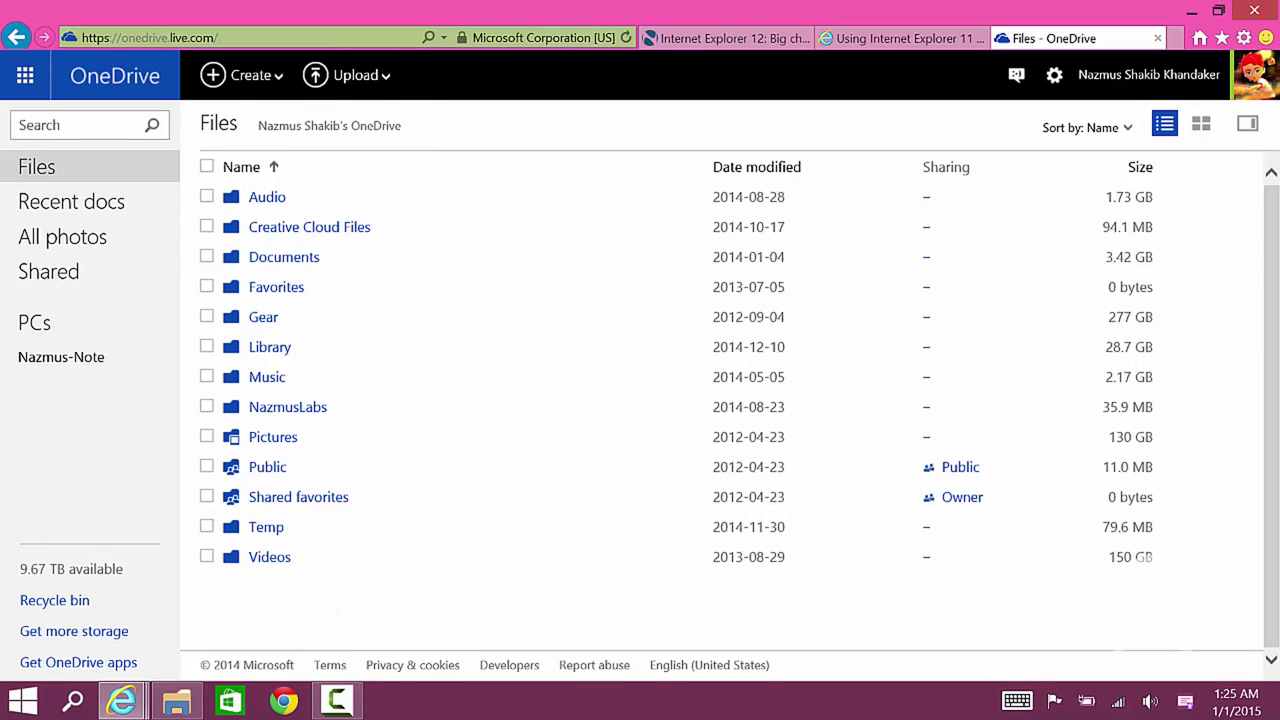
left_click(346, 75)
left_click(667, 78)
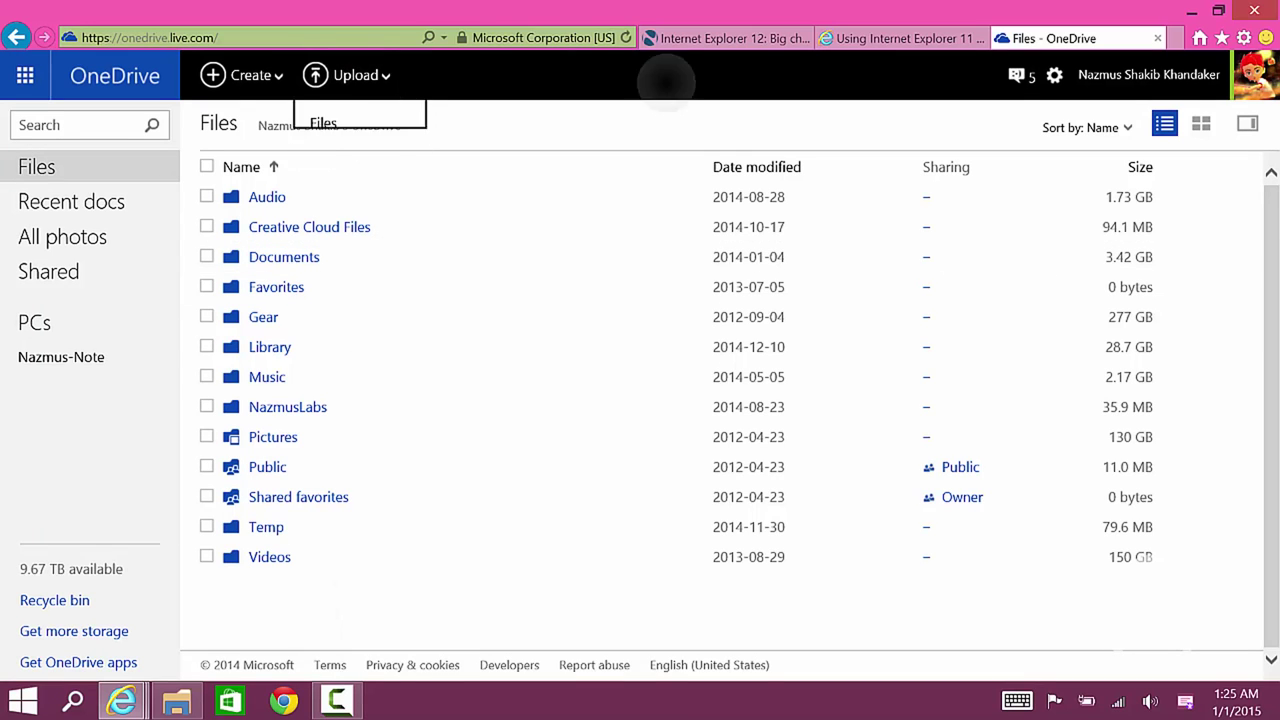
left_click(1157, 38)
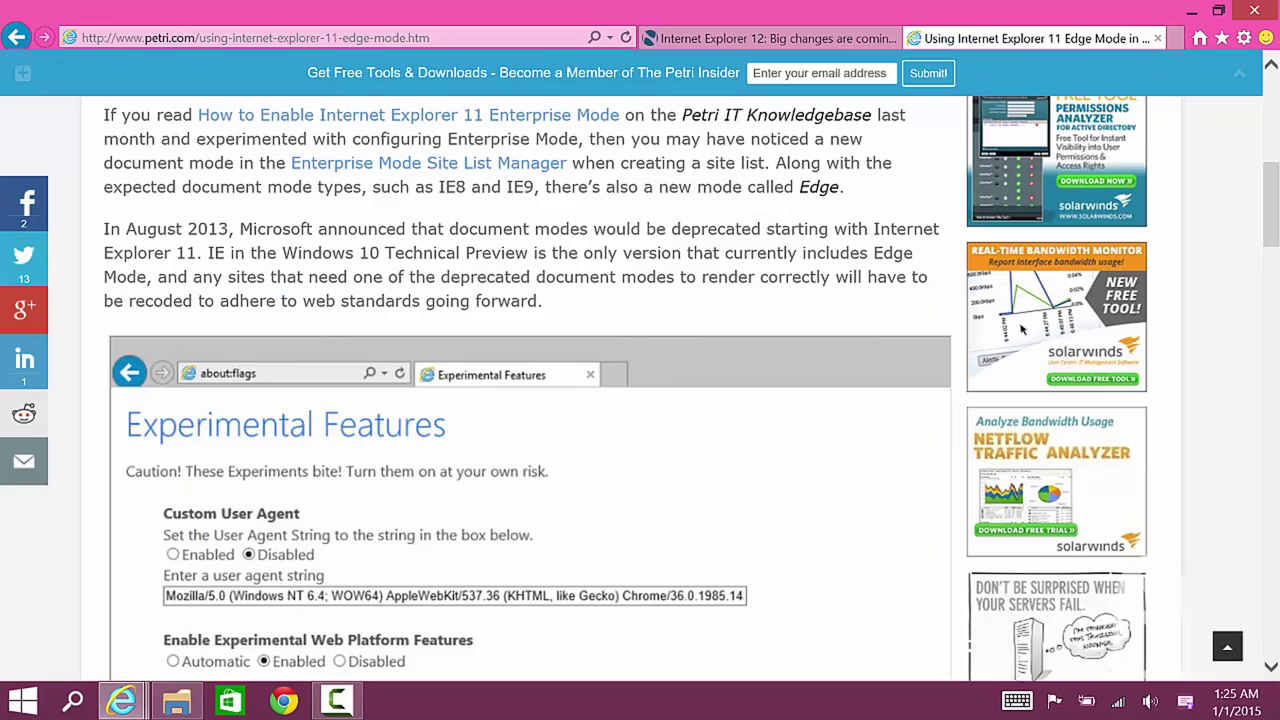
Return to the start of the Petri article on Edge Mode and enlarge its title and introduction for reading.
scroll(640, 365, "up", 7)
scroll(640, 400, "down", 1)
scroll(640, 400, "up", 1)
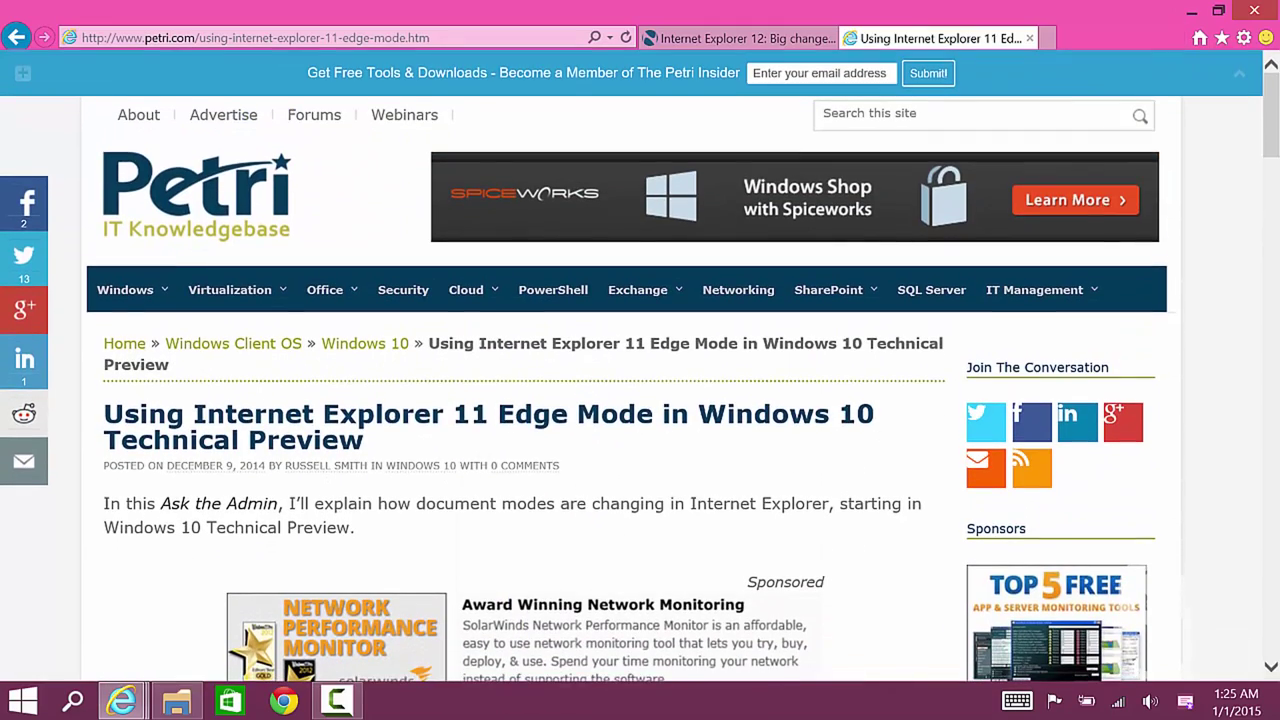
scroll(640, 390, "down", 1)
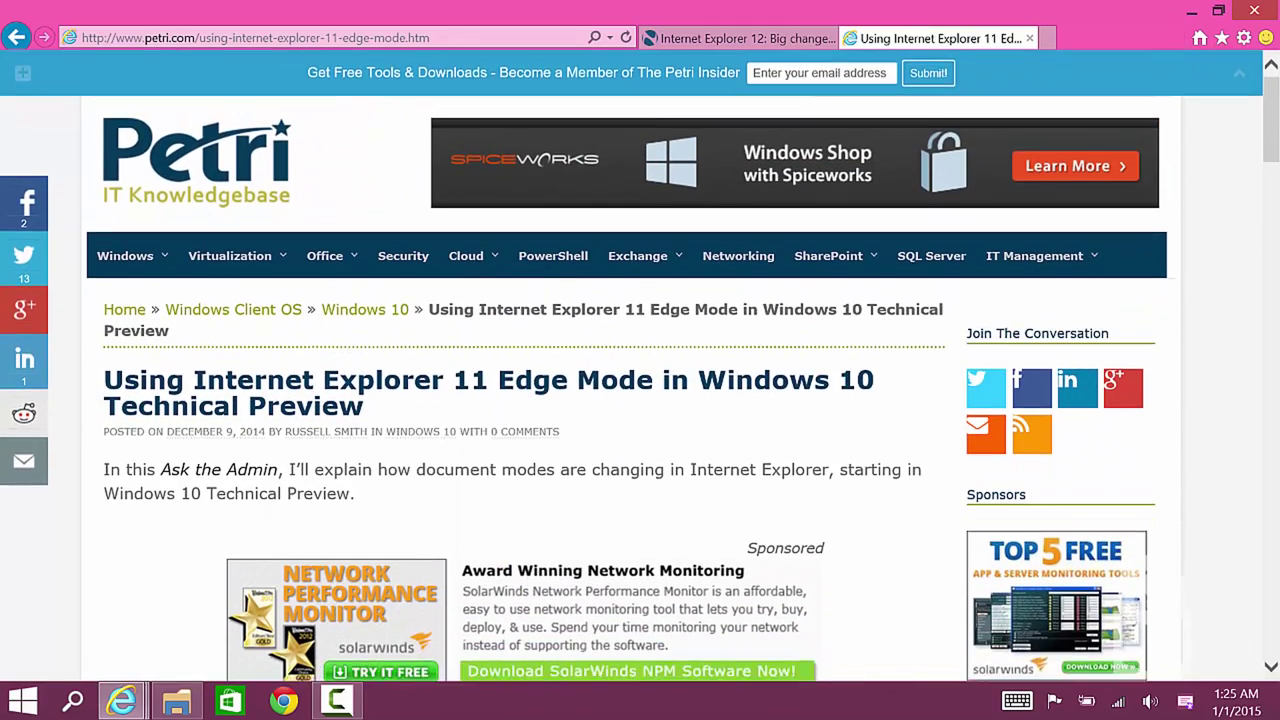
scroll(640, 390, "up", 1)
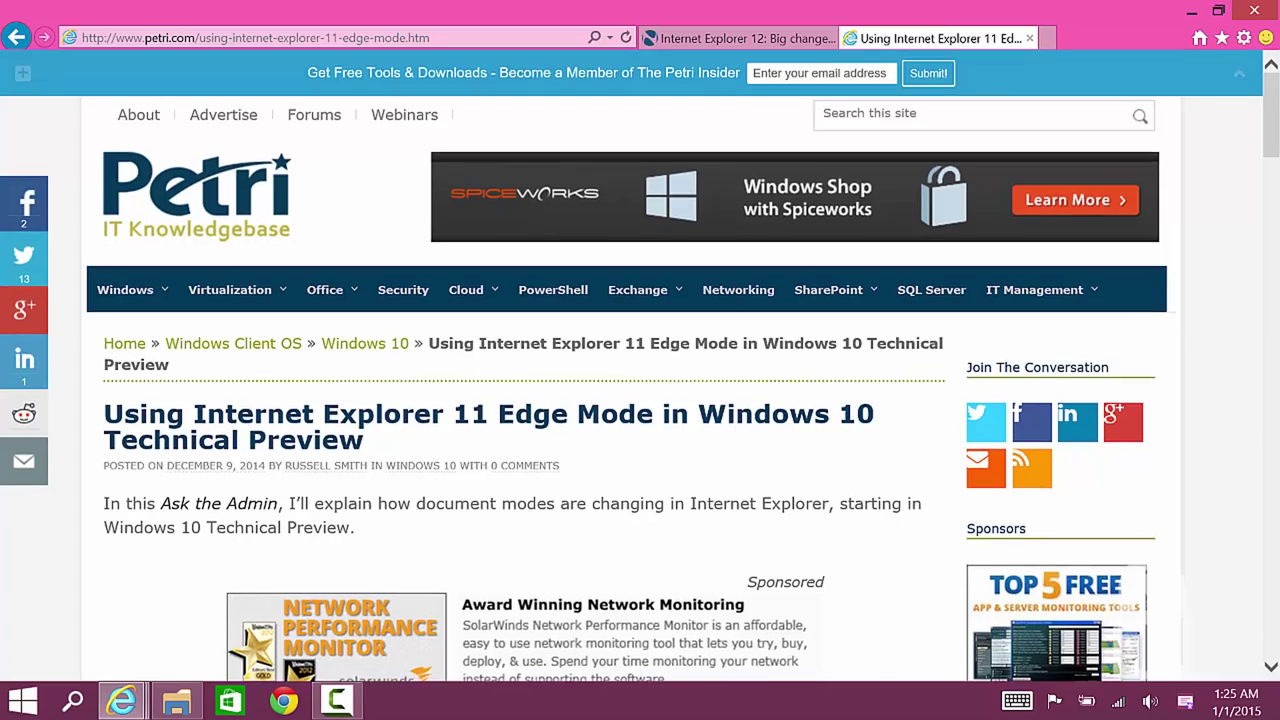
scroll(640, 390, "down", 2)
scroll(308, 541, "up", 3)
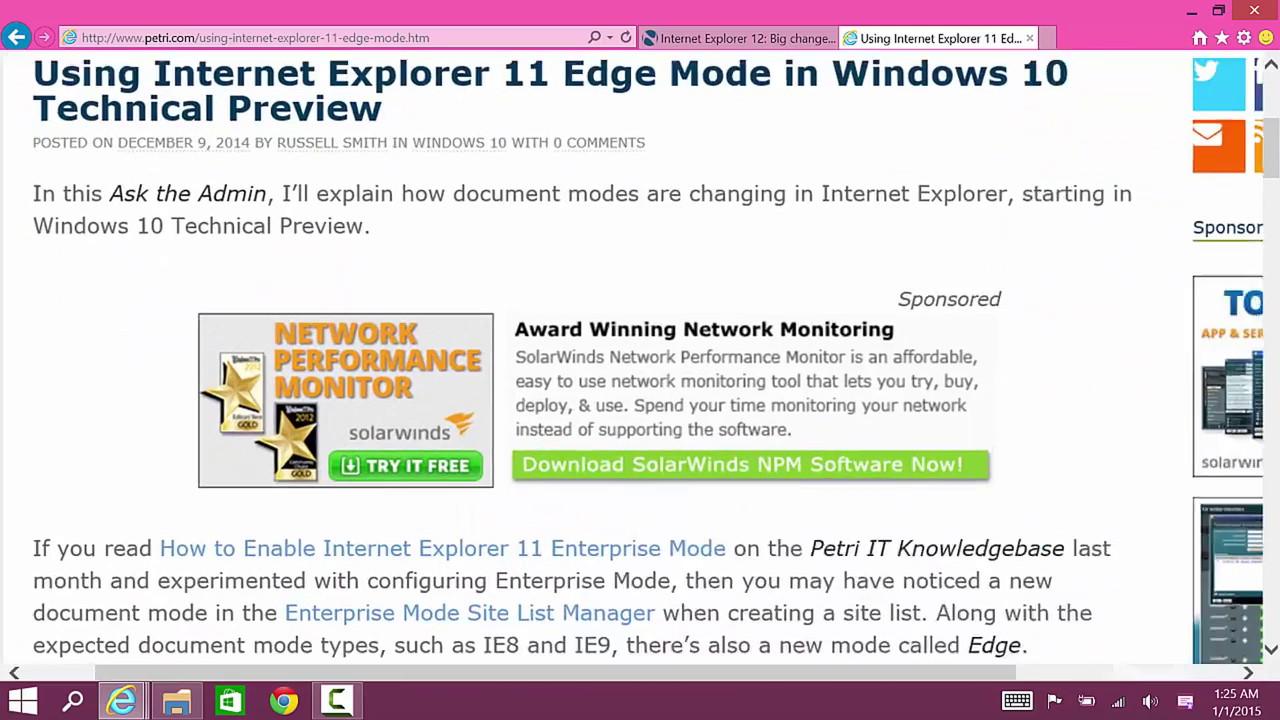
Examine the What is Edge Mode? section of the Petri article.
scroll(640, 380, "down", 1)
scroll(1245, 428, "down", 15)
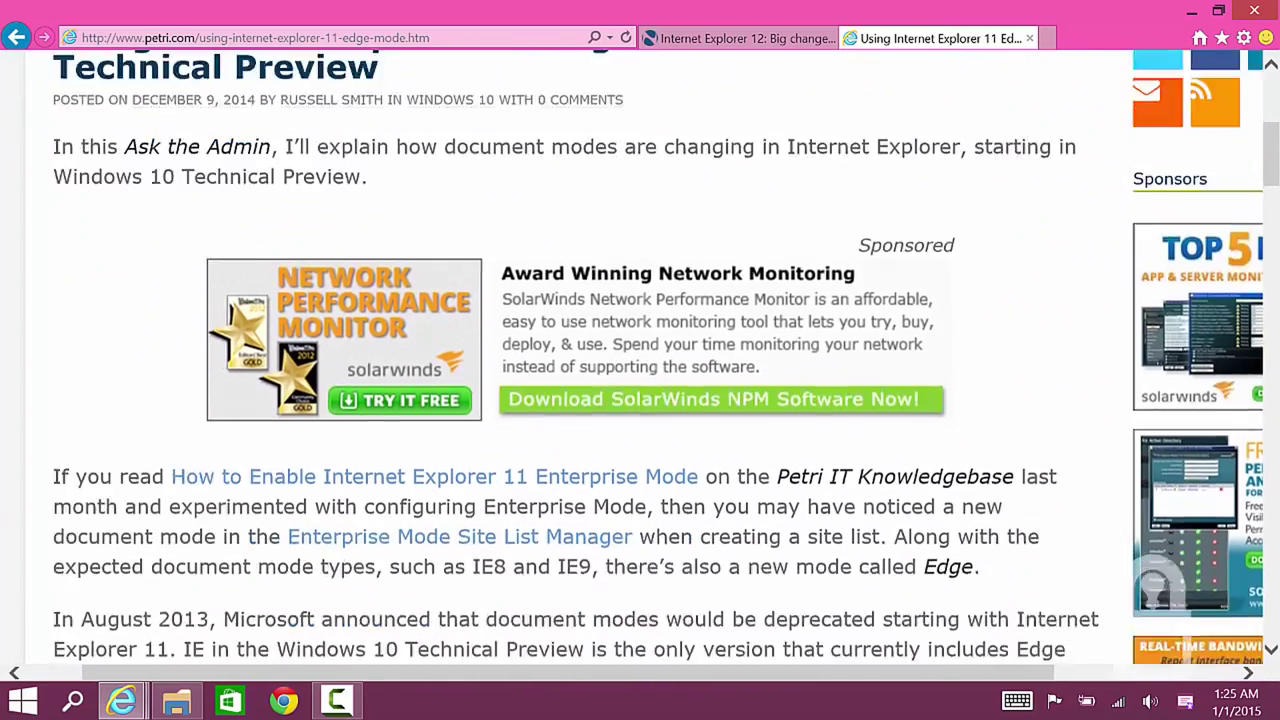
scroll(640, 380, "down", 3)
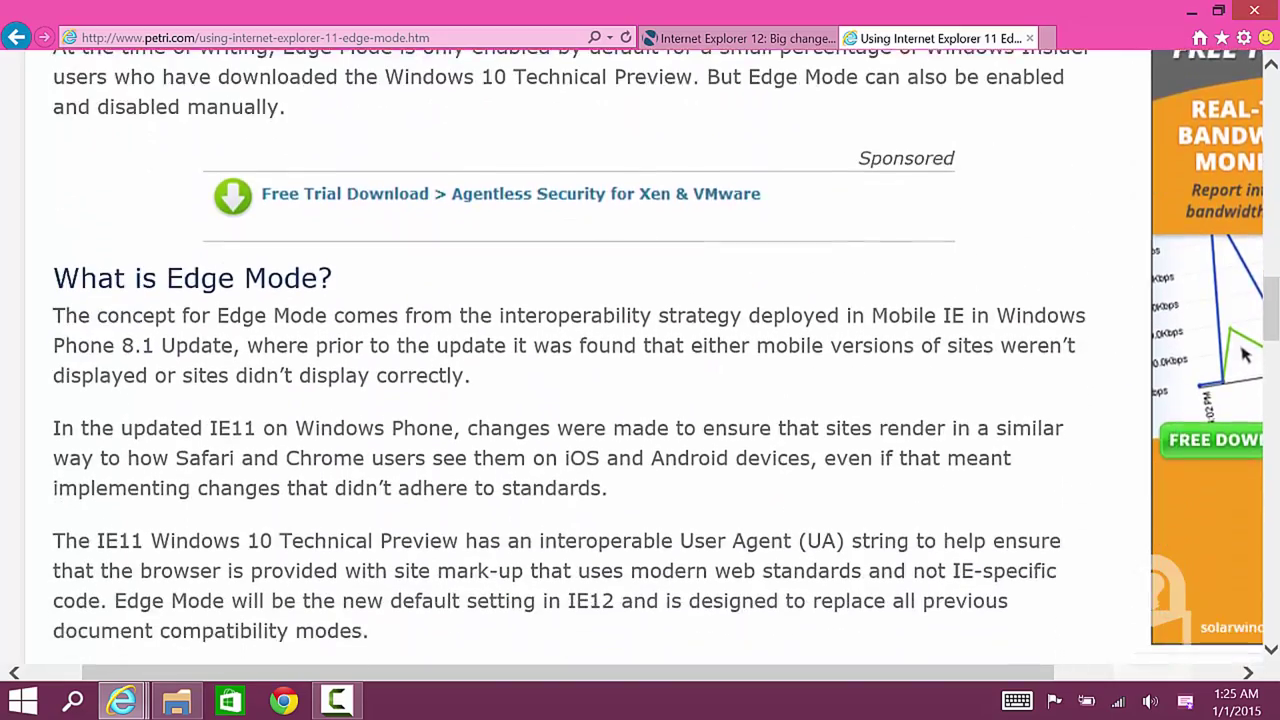
scroll(640, 380, "down", 1)
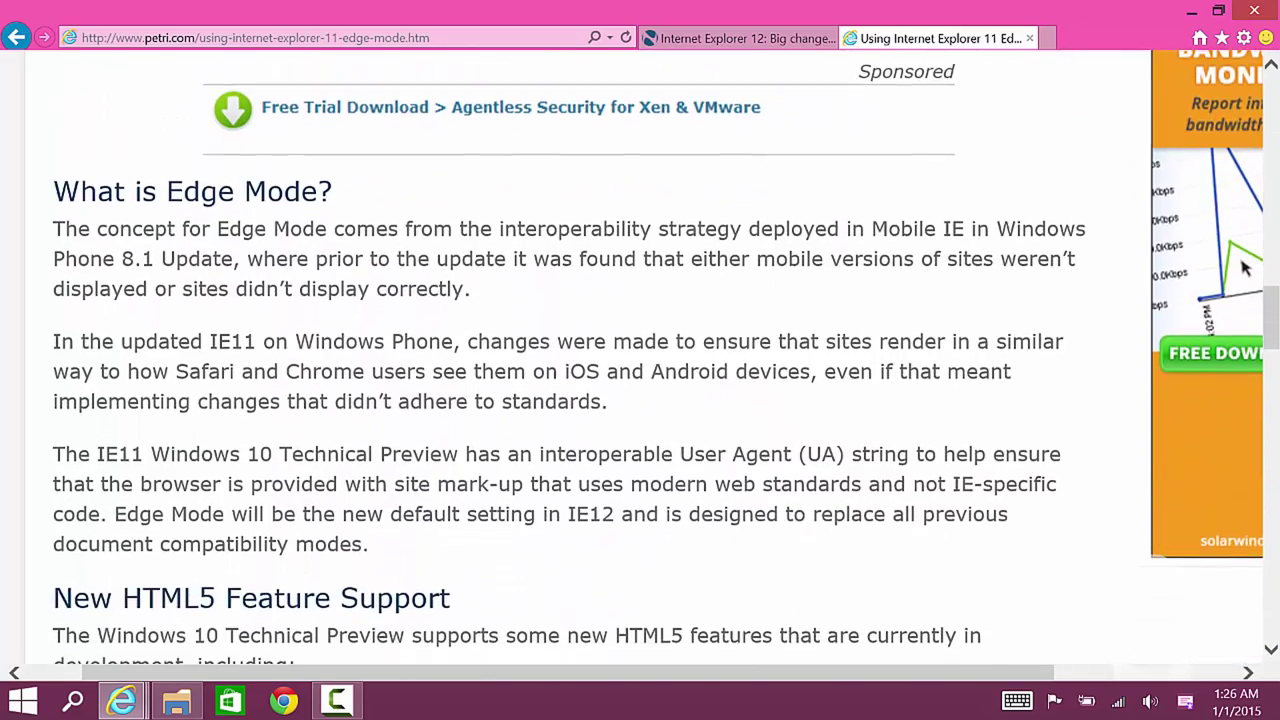
scroll(640, 380, "down", 4)
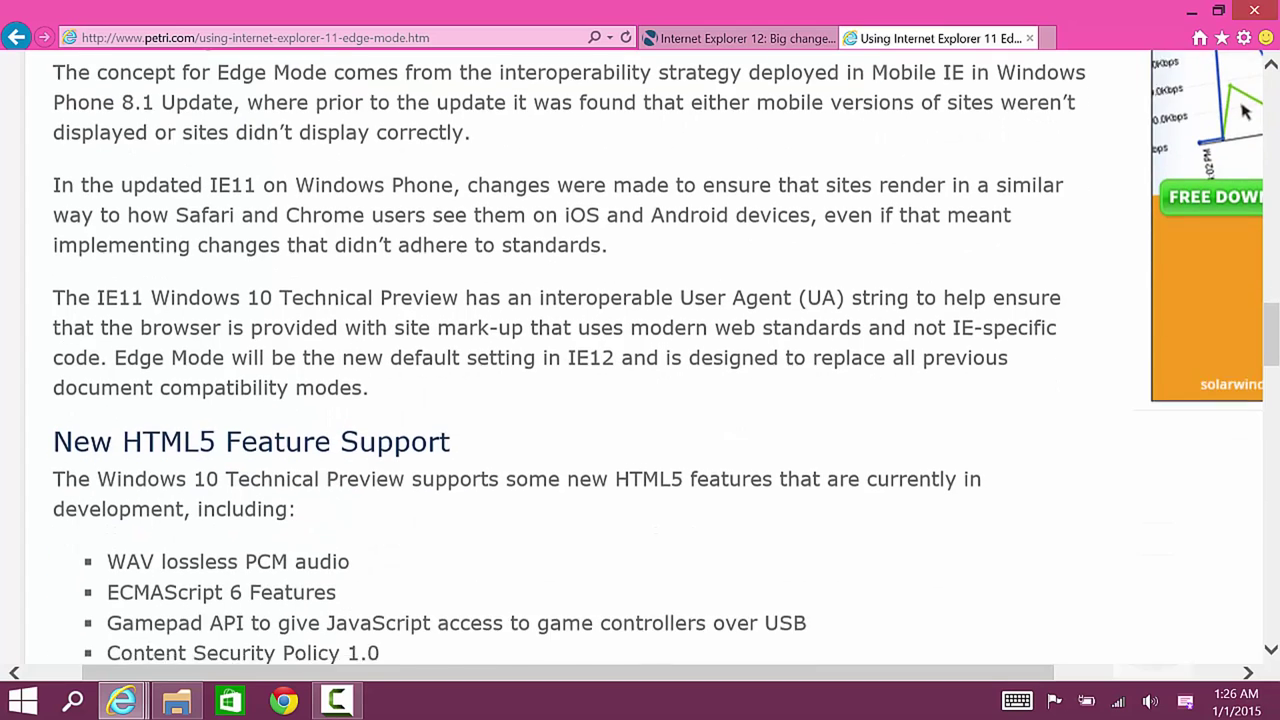
Highlight the bulleted feature list under New HTML5 Feature Support, clear the selection, and look over the Content Security Policy 1.0 section.
scroll(640, 380, "down", 3)
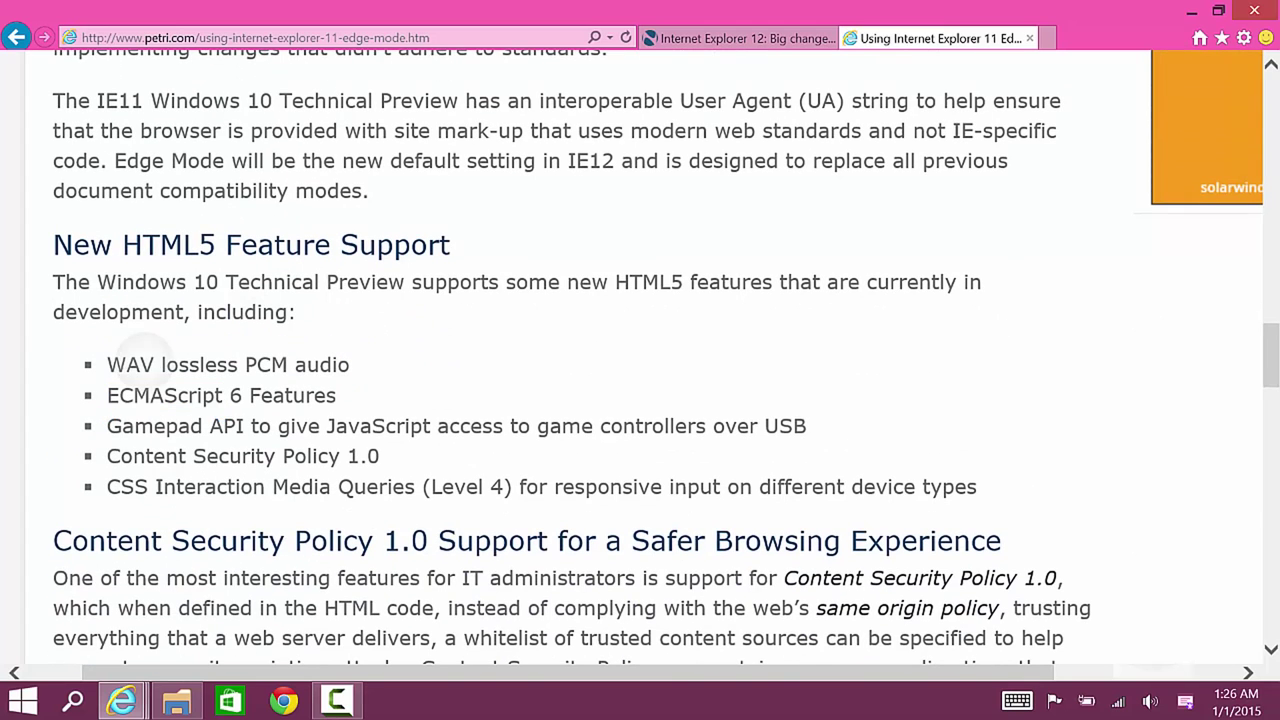
left_click_drag(153, 385, 274, 476)
left_click_drag(525, 507, 975, 507)
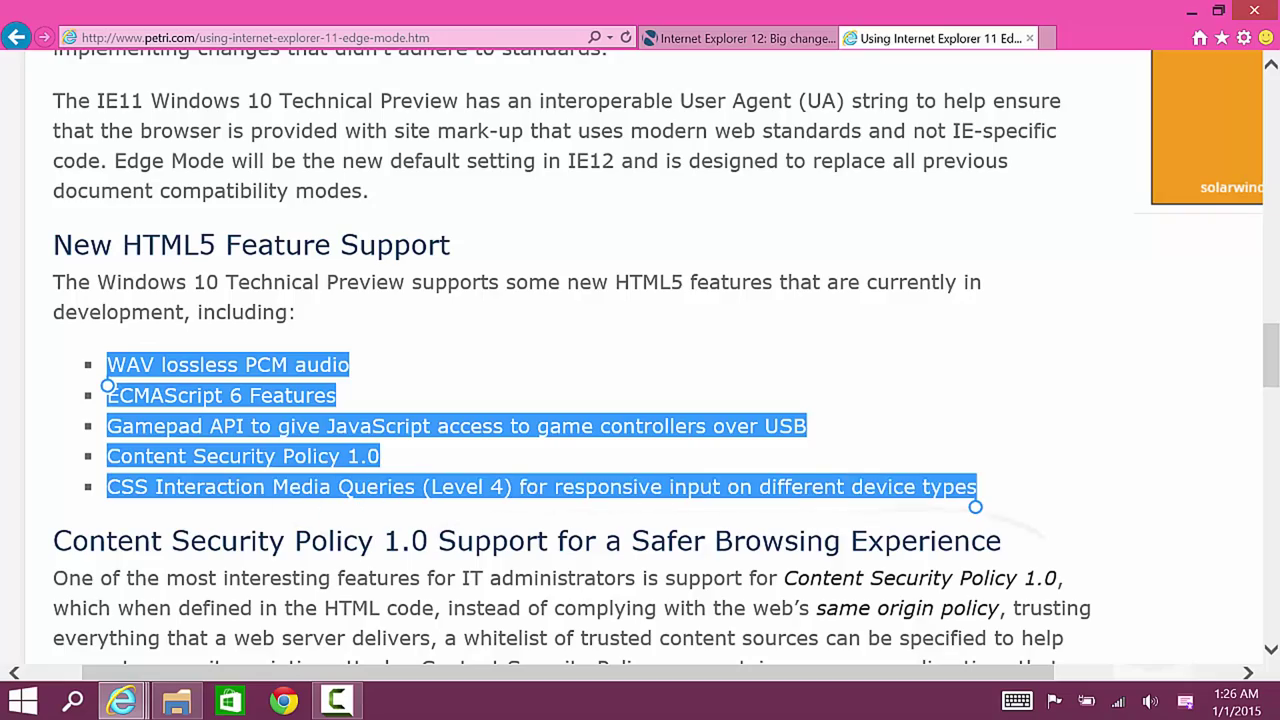
scroll(640, 380, "down", 2)
scroll(640, 380, "up", 1)
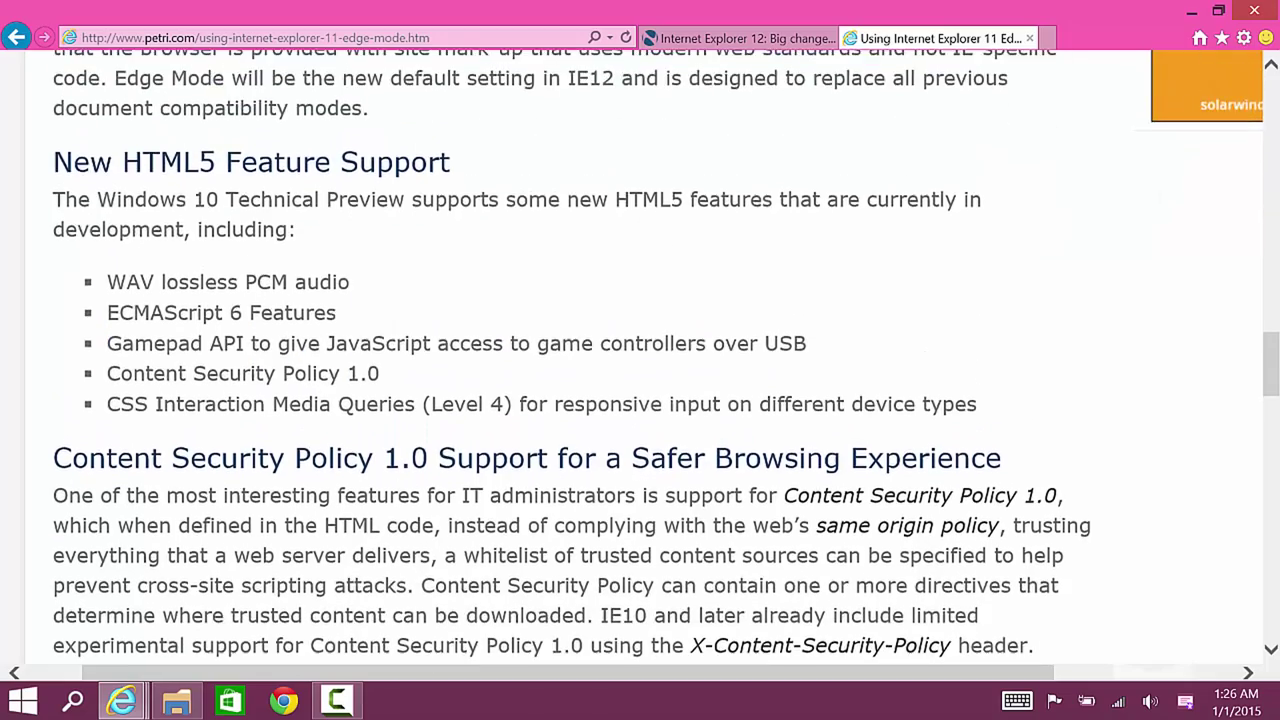
scroll(640, 360, "down", 3)
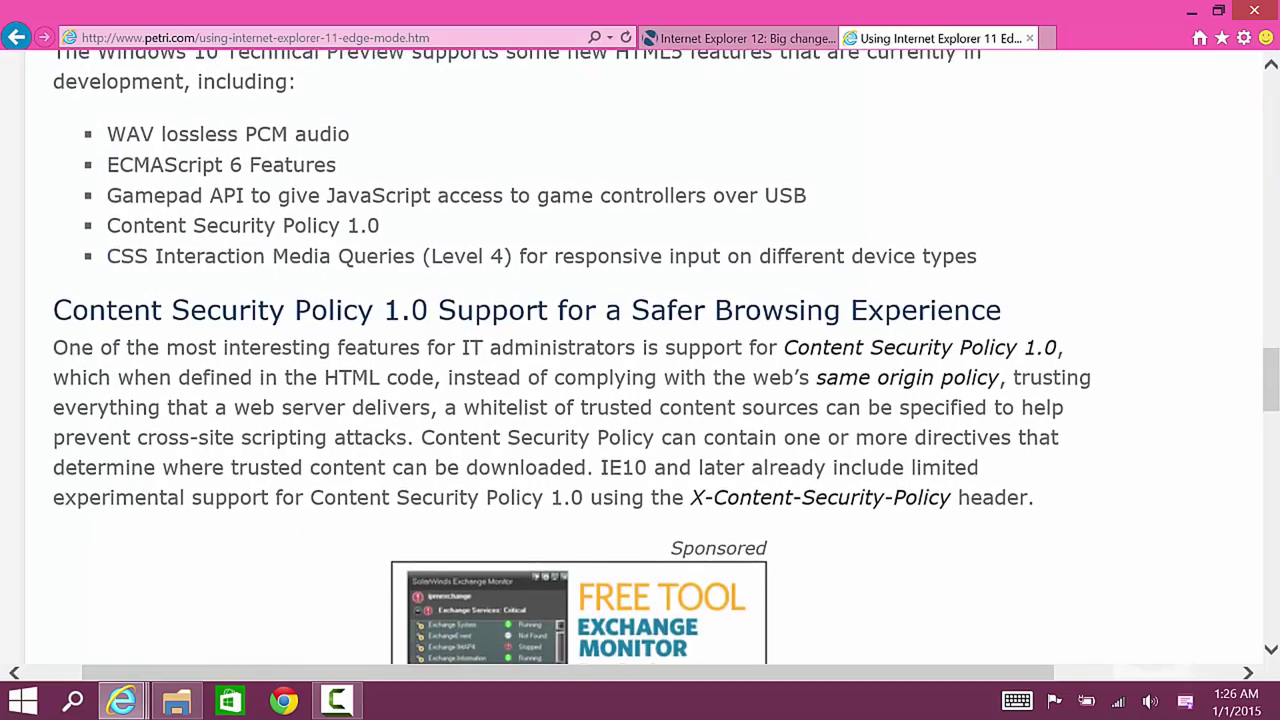
Switch to the Neowin article on Internet Explorer 12 and review its paragraphs about the forking of Trident.
scroll(640, 380, "up", 15)
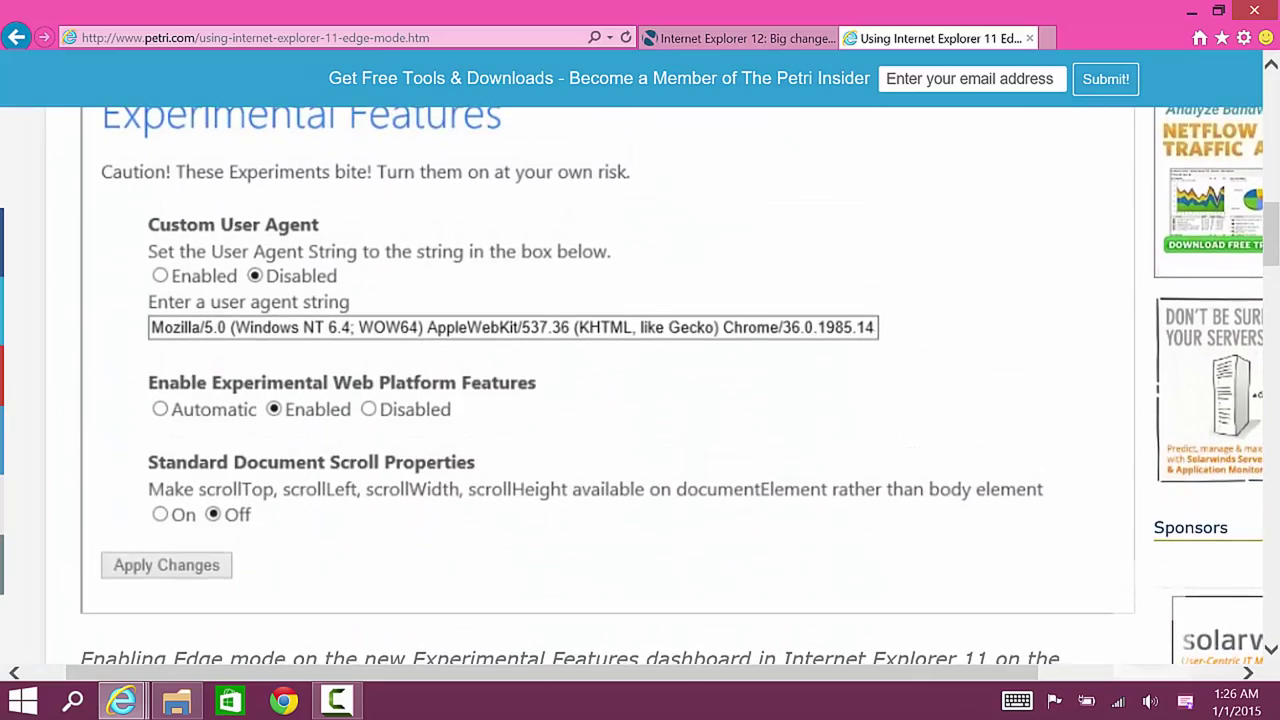
left_click(739, 38)
scroll(640, 380, "up", 6)
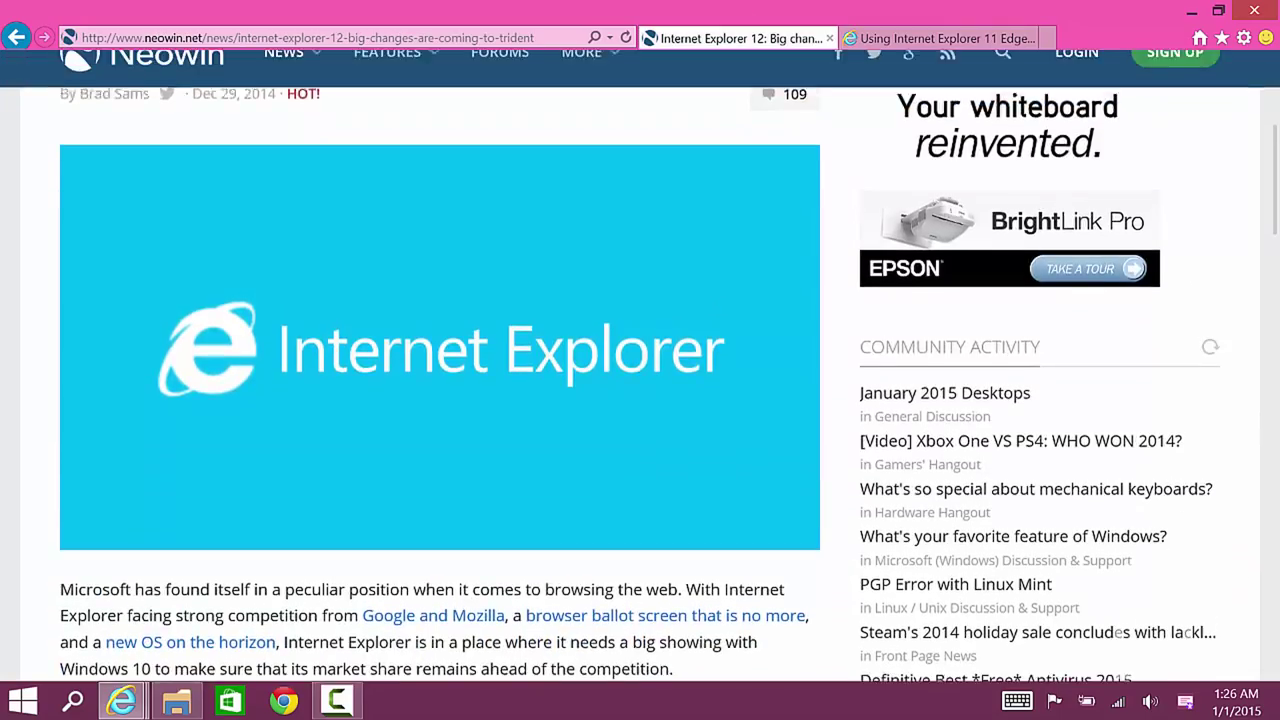
scroll(640, 380, "up", 6)
scroll(640, 380, "down", 15)
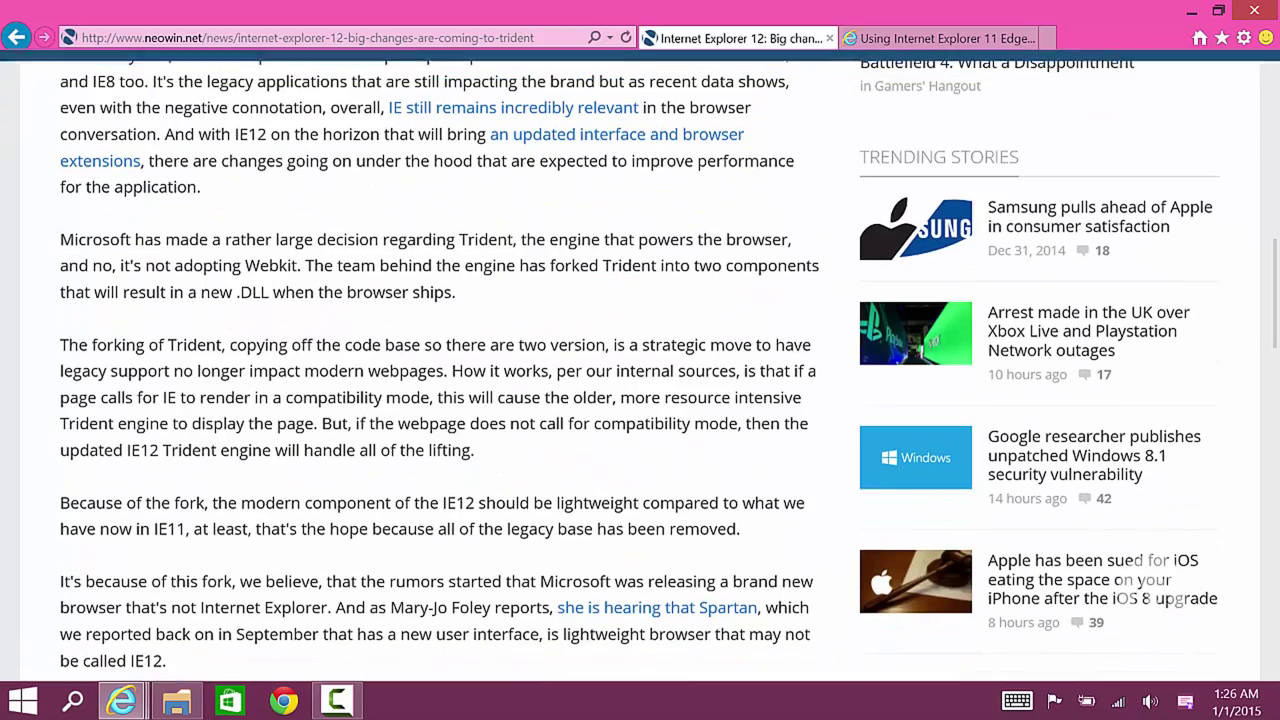
Return to the Petri Edge Mode article, restore its normal zoom, and review the introduction and Experimental Features screenshot.
left_click(939, 38)
scroll(640, 380, "up", 8)
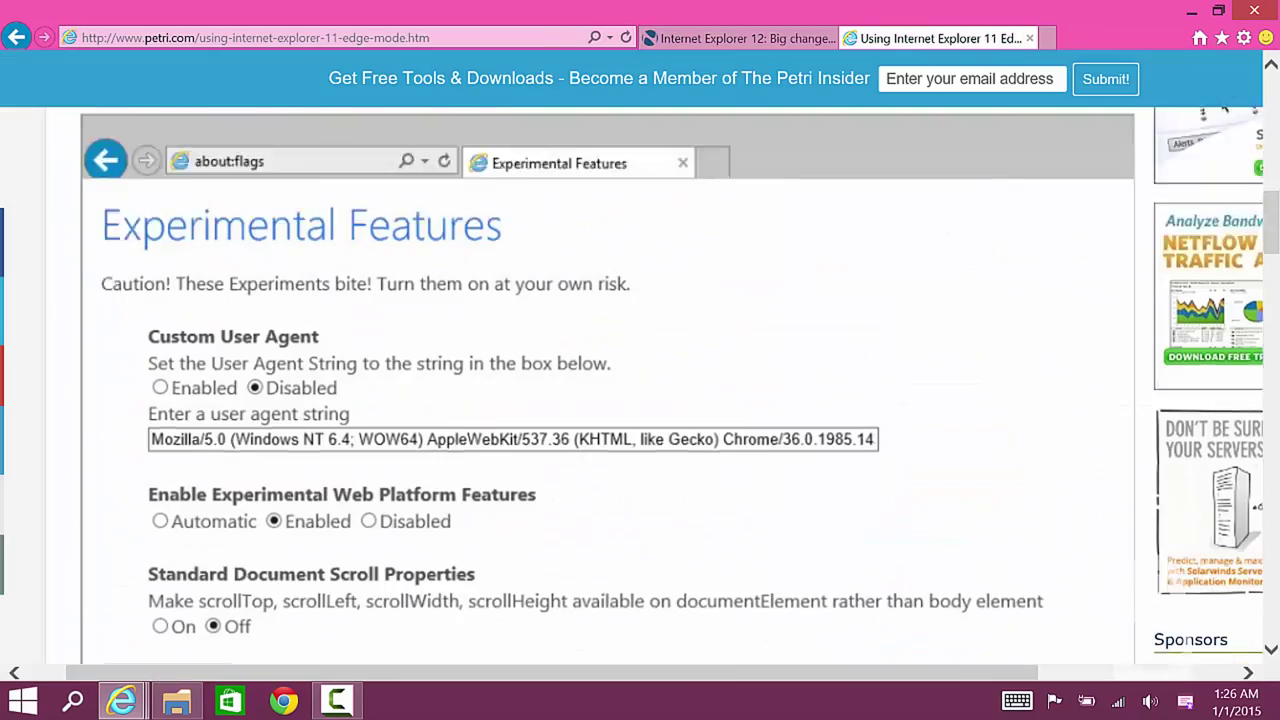
key("ctrl+minus")
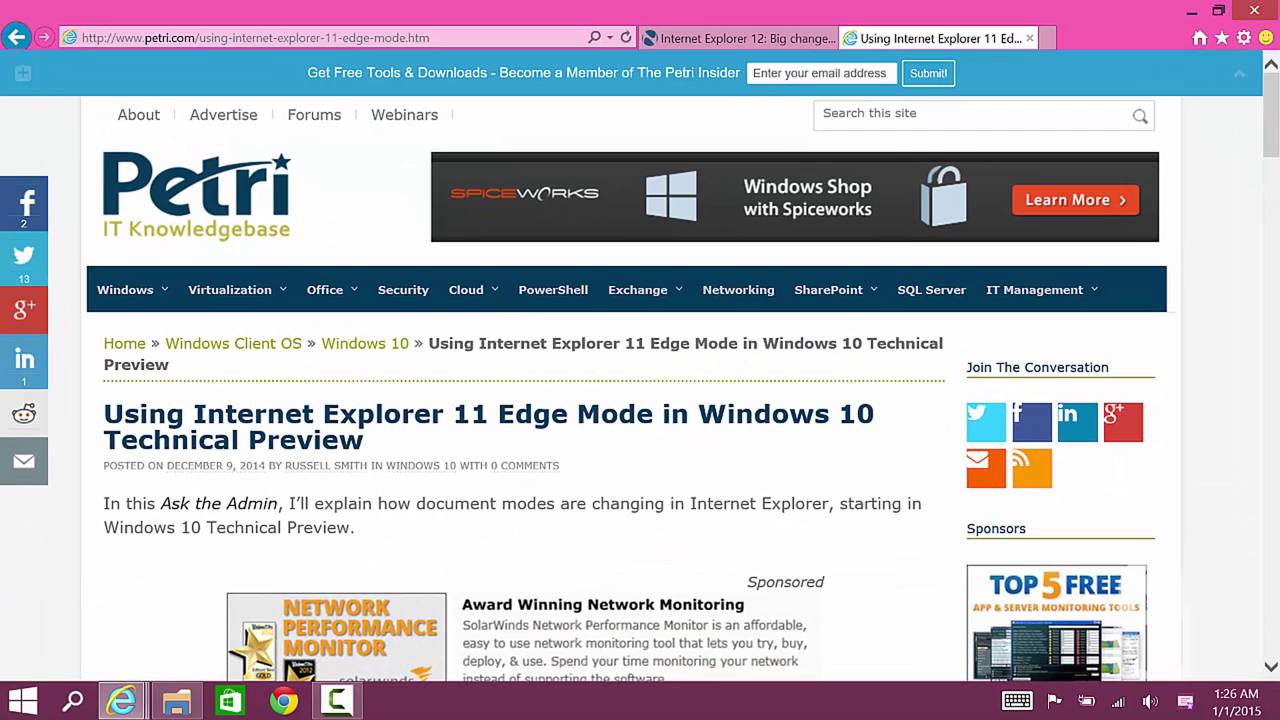
scroll(1022, 676, "down", 3)
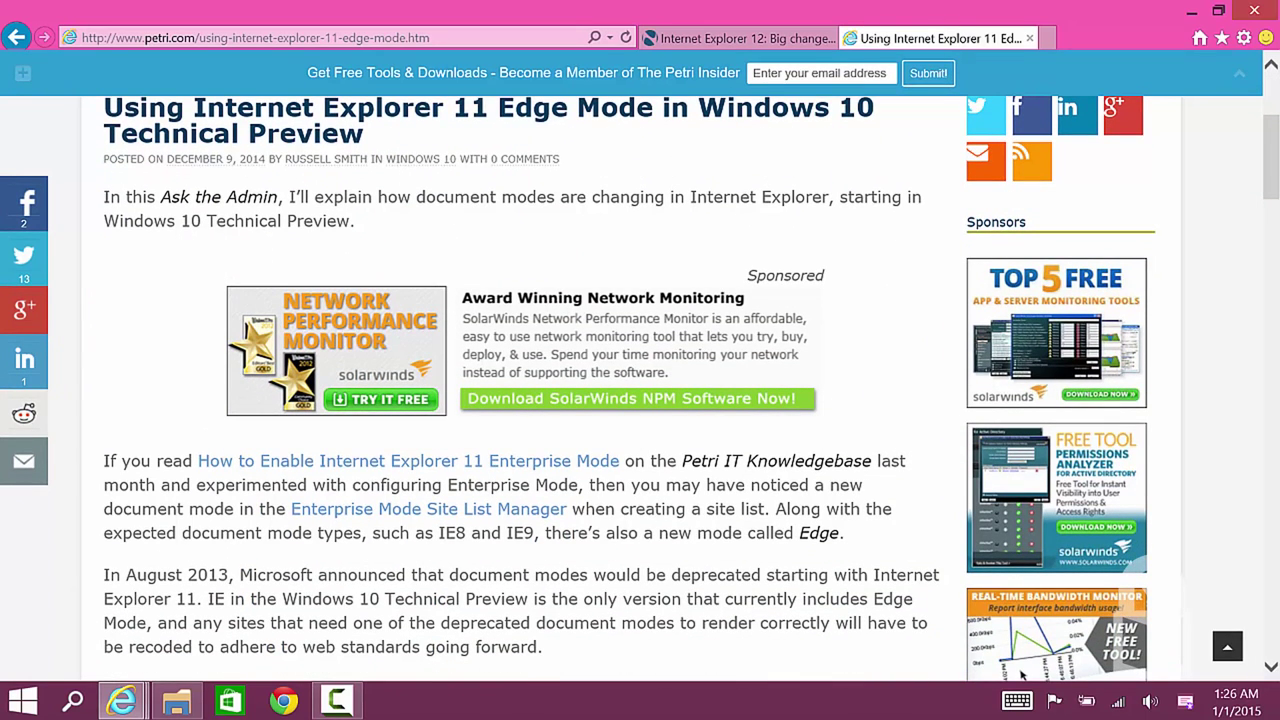
scroll(520, 400, "down", 4)
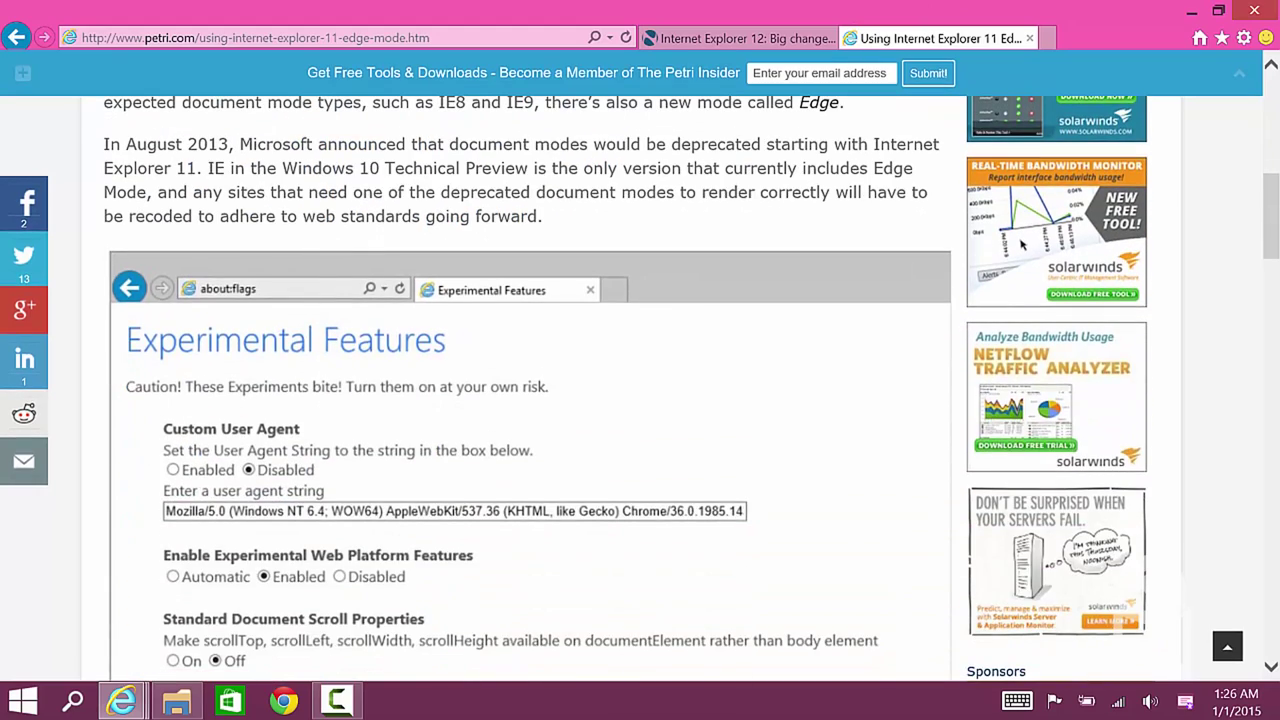
scroll(628, 389, "up", 2)
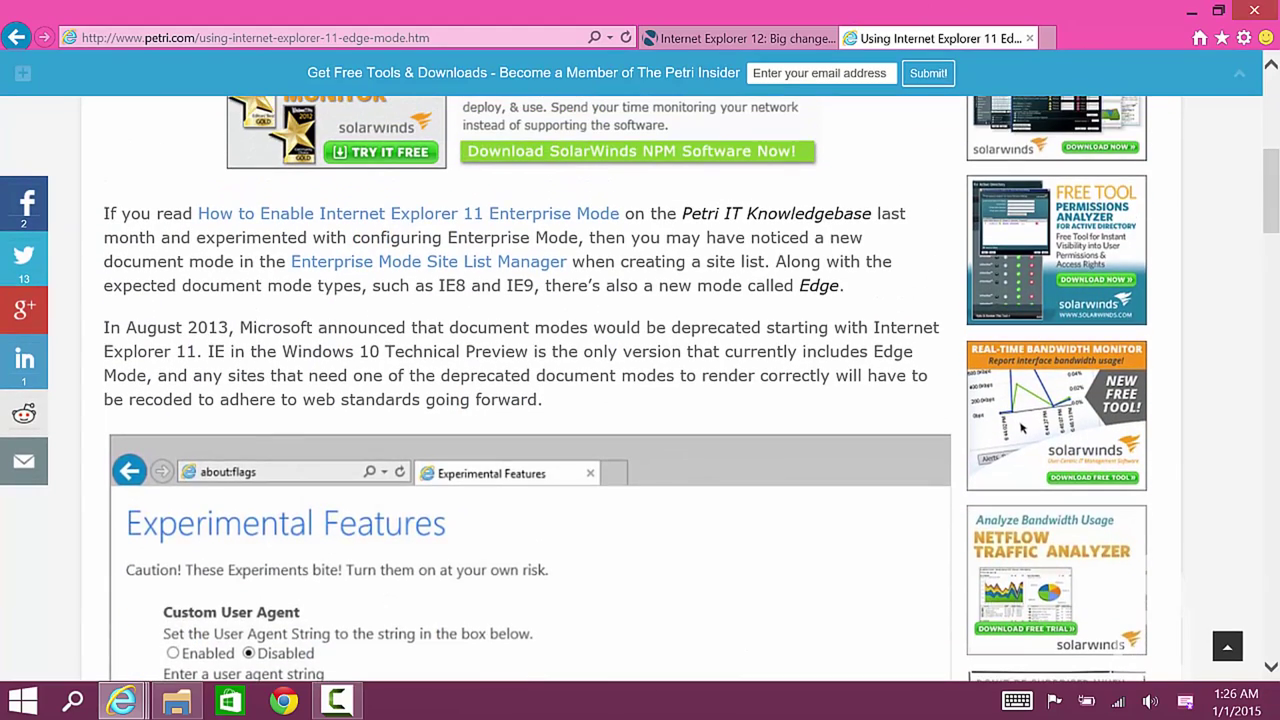